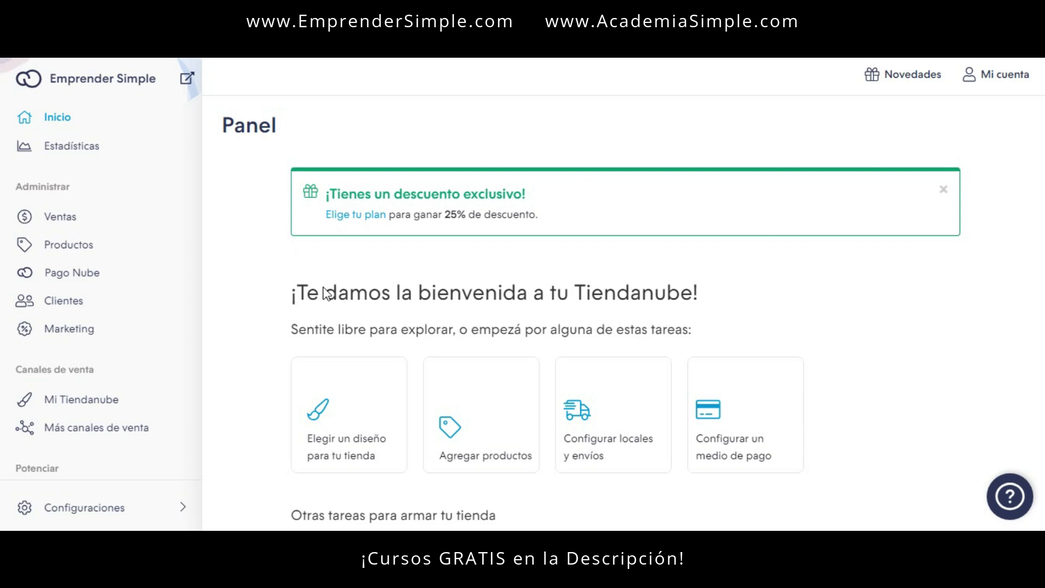
Step: Review the store panel's setup tasks, domain and application options, Nube Tips and recommended course
{"action": "scroll", "coordinate": [958, 327], "scroll_direction": "down", "scroll_amount": 3}
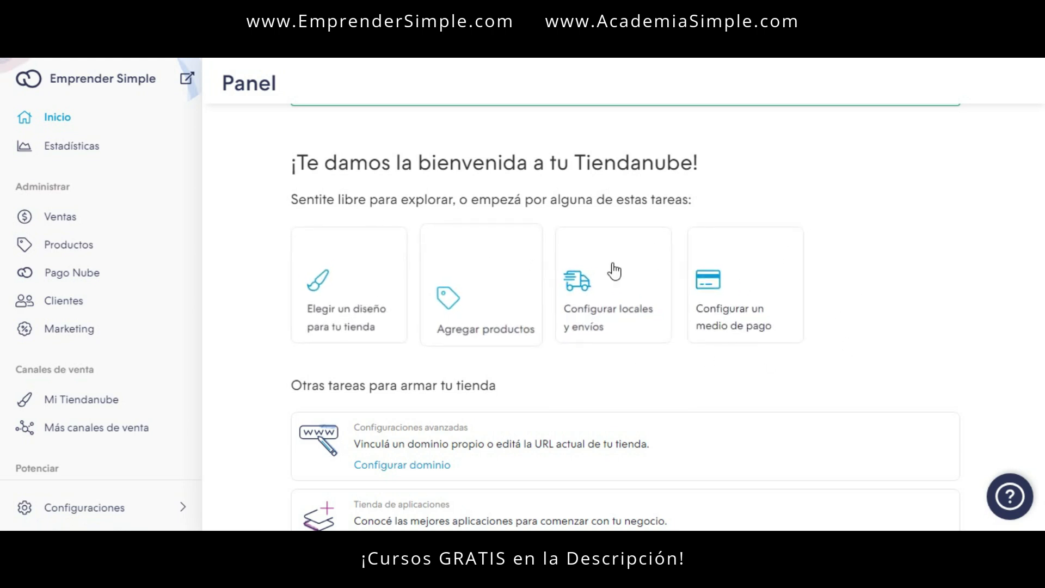
{"action": "scroll", "coordinate": [881, 279], "scroll_direction": "down", "scroll_amount": 2}
{"action": "scroll", "coordinate": [883, 278], "scroll_direction": "down", "scroll_amount": 2}
{"action": "scroll", "coordinate": [882, 278], "scroll_direction": "up", "scroll_amount": 2}
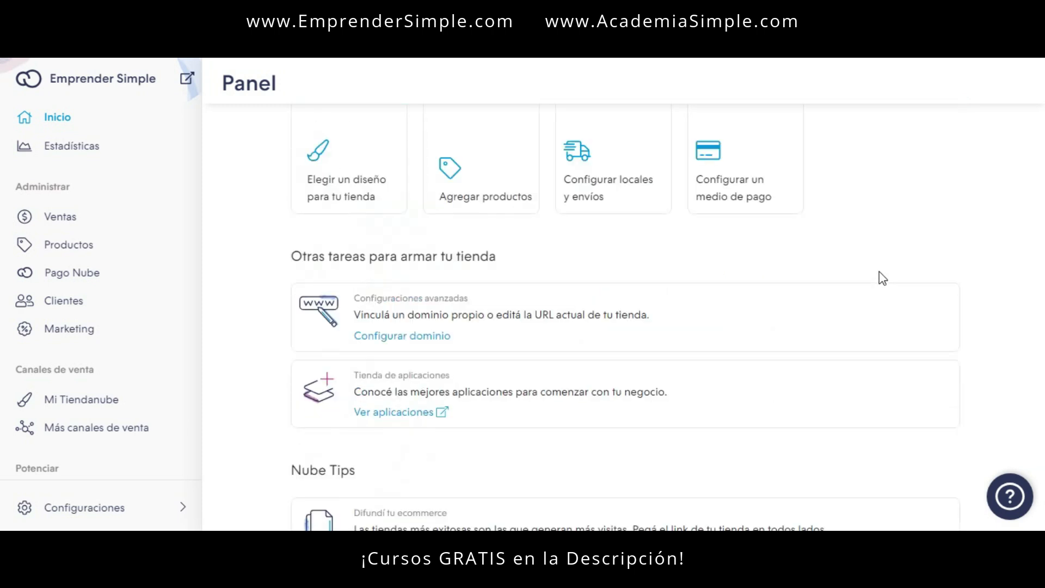
{"action": "scroll", "coordinate": [749, 297], "scroll_direction": "down", "scroll_amount": 2}
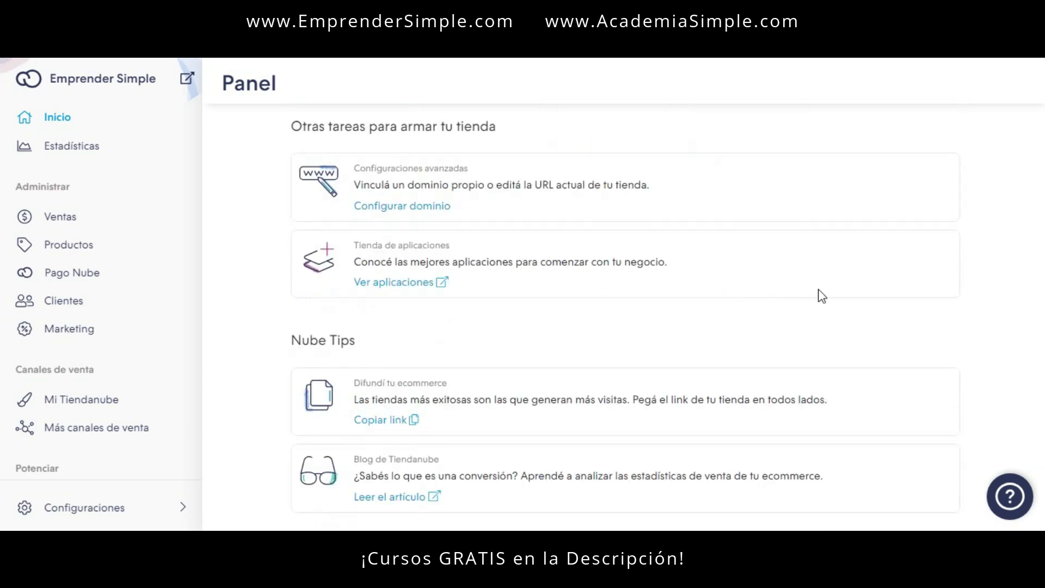
{"action": "scroll", "coordinate": [821, 295], "scroll_direction": "down", "scroll_amount": 2}
{"action": "scroll", "coordinate": [822, 296], "scroll_direction": "down", "scroll_amount": 1}
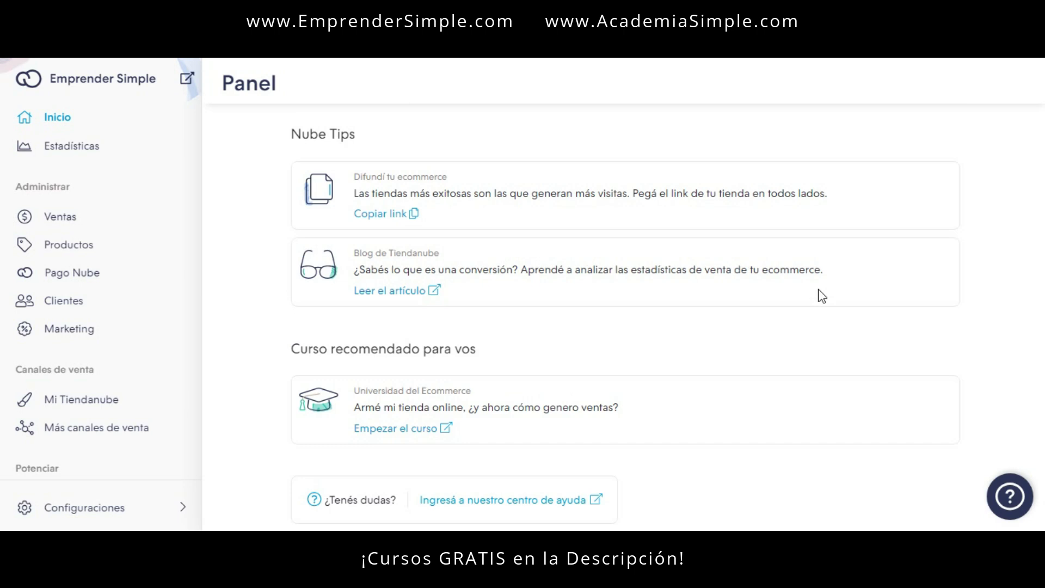
{"action": "scroll", "coordinate": [819, 296], "scroll_direction": "up", "scroll_amount": 9}
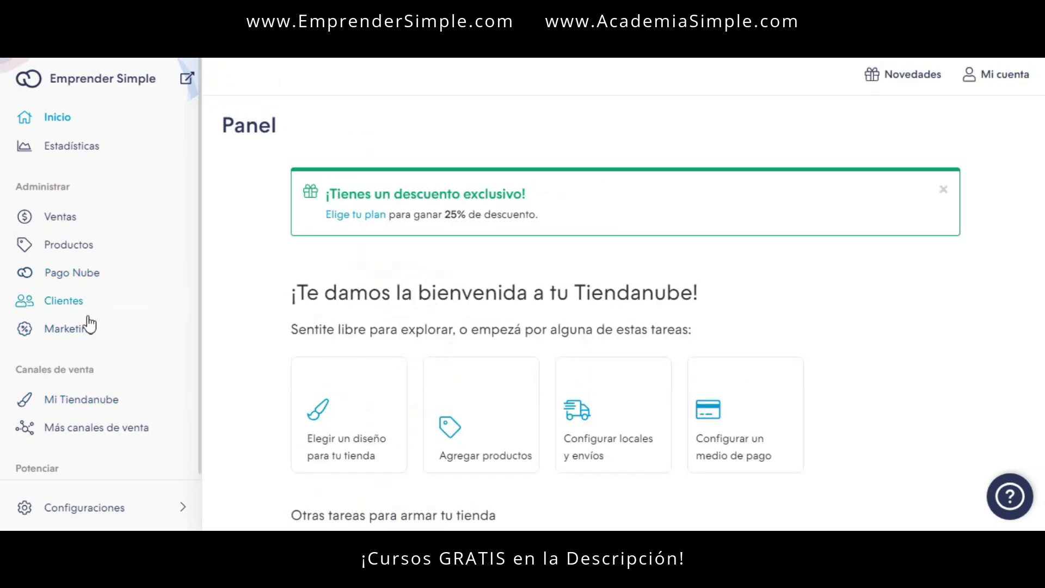
Step: Examine the admin menu sections and setup tasks, and show the channels listed under Más canales de venta
{"action": "scroll", "coordinate": [87, 359], "scroll_direction": "down", "scroll_amount": 1}
{"action": "scroll", "coordinate": [81, 370], "scroll_direction": "down", "scroll_amount": 2}
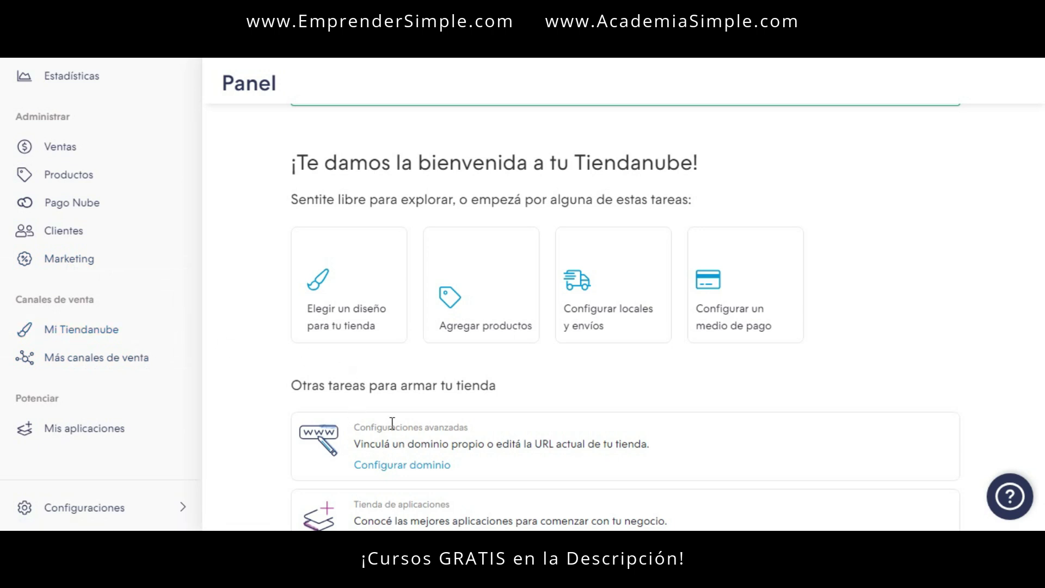
{"action": "scroll", "coordinate": [891, 400], "scroll_direction": "down", "scroll_amount": 2}
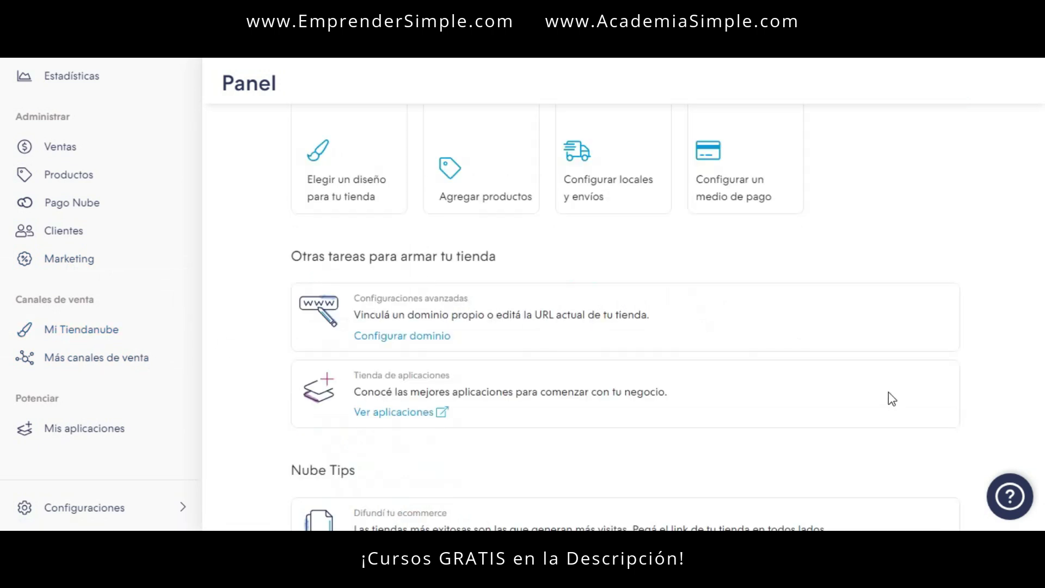
{"action": "scroll", "coordinate": [889, 393], "scroll_direction": "up", "scroll_amount": 4}
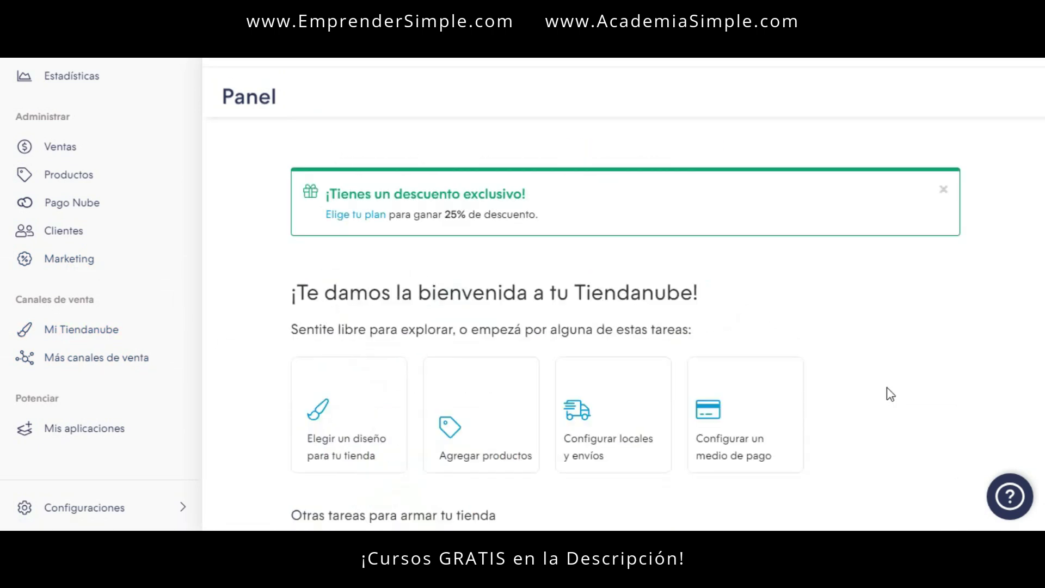
{"action": "left_click", "coordinate": [124, 371]}
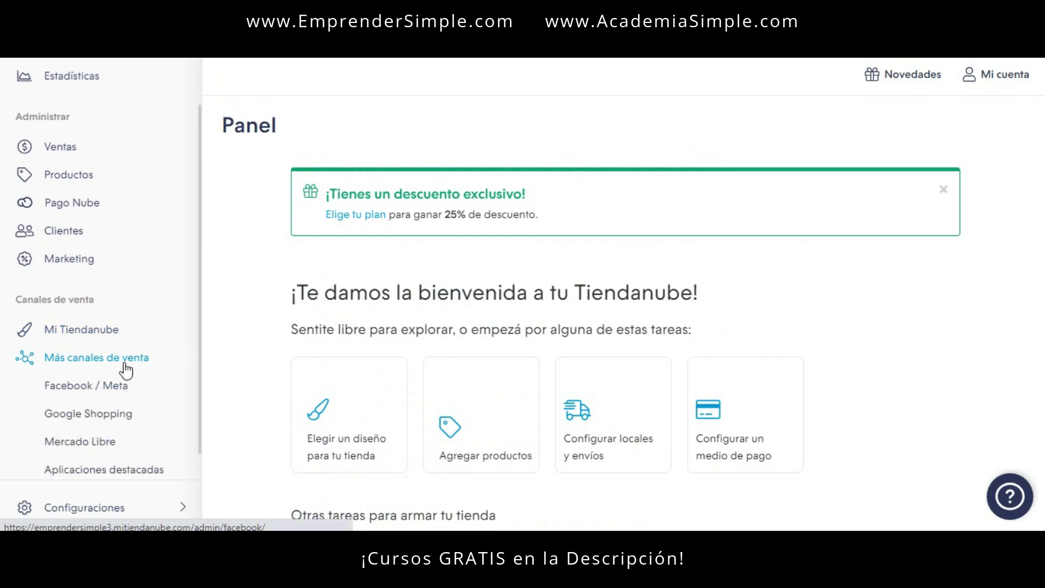
{"action": "left_click", "coordinate": [133, 367]}
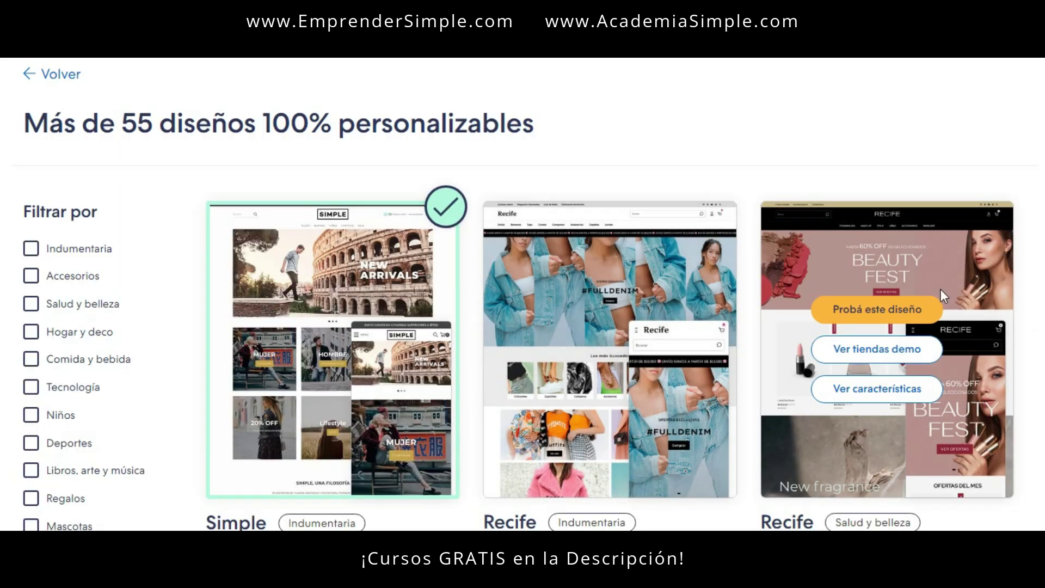
Step: Browse the first store designs, including the Recife and Morelia variants, and dismiss the design satisfaction survey
{"action": "mouse_move", "coordinate": [583, 353]}
{"action": "mouse_move", "coordinate": [998, 343]}
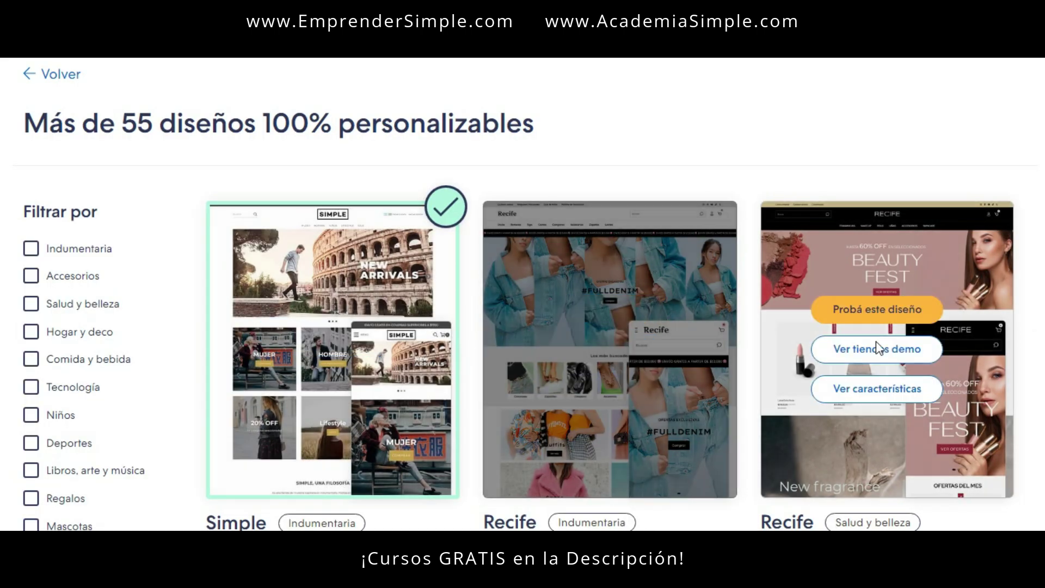
{"action": "scroll", "coordinate": [1000, 342], "scroll_direction": "down", "scroll_amount": 2}
{"action": "scroll", "coordinate": [997, 335], "scroll_direction": "down", "scroll_amount": 4}
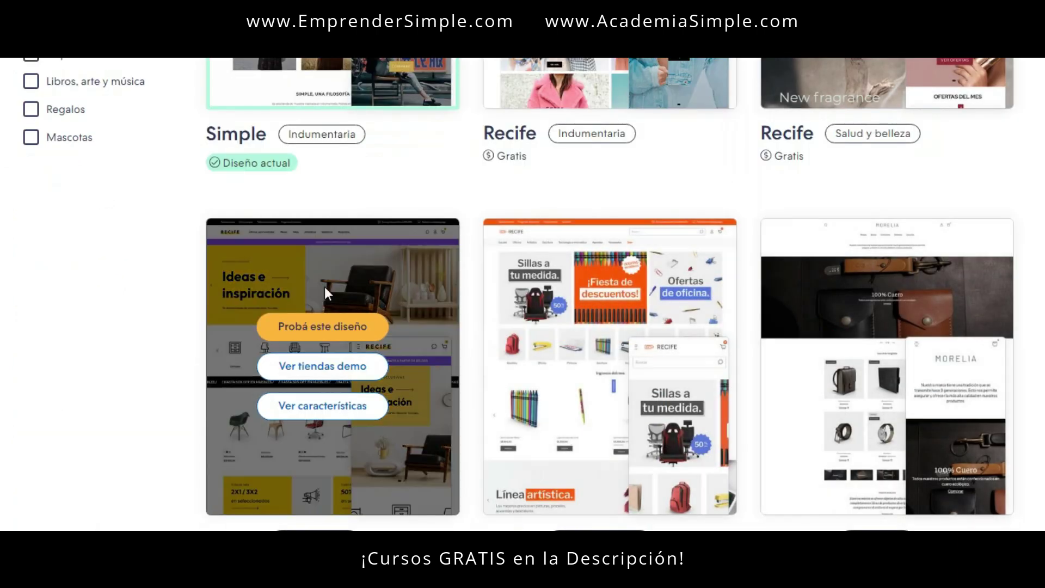
{"action": "mouse_move", "coordinate": [556, 330]}
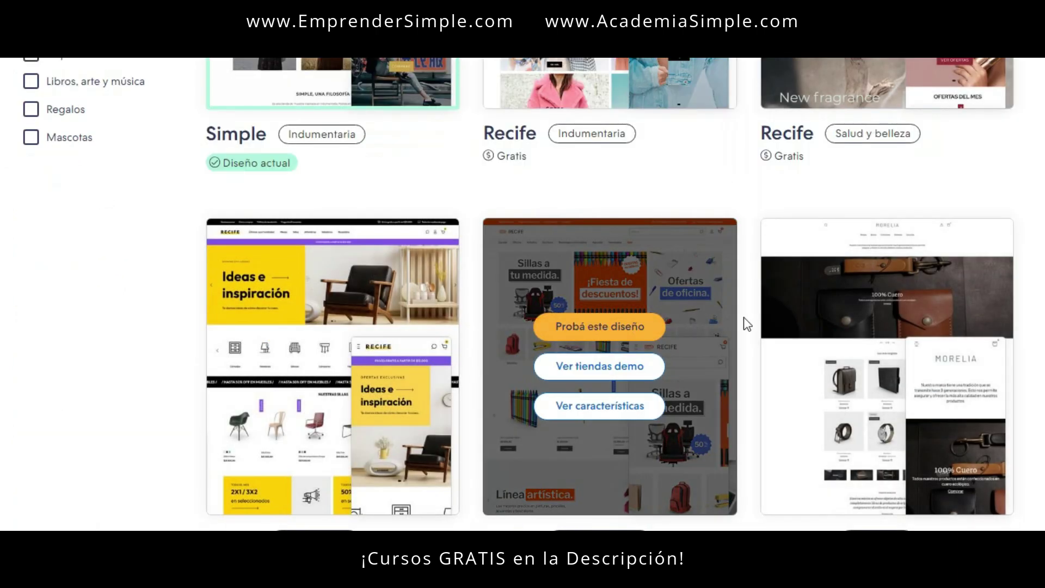
{"action": "scroll", "coordinate": [980, 303], "scroll_direction": "down", "scroll_amount": 6}
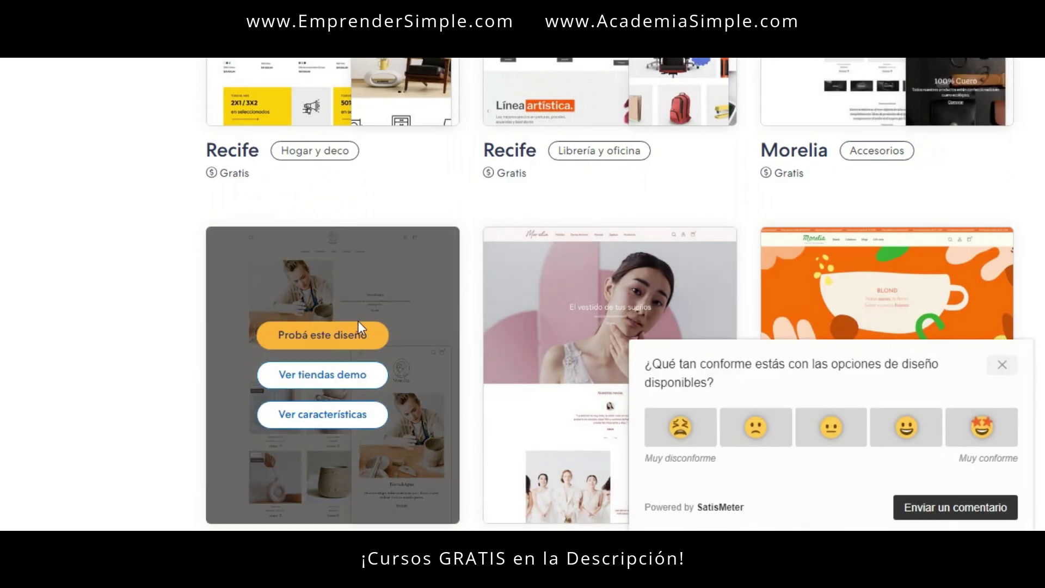
{"action": "left_click", "coordinate": [1008, 366]}
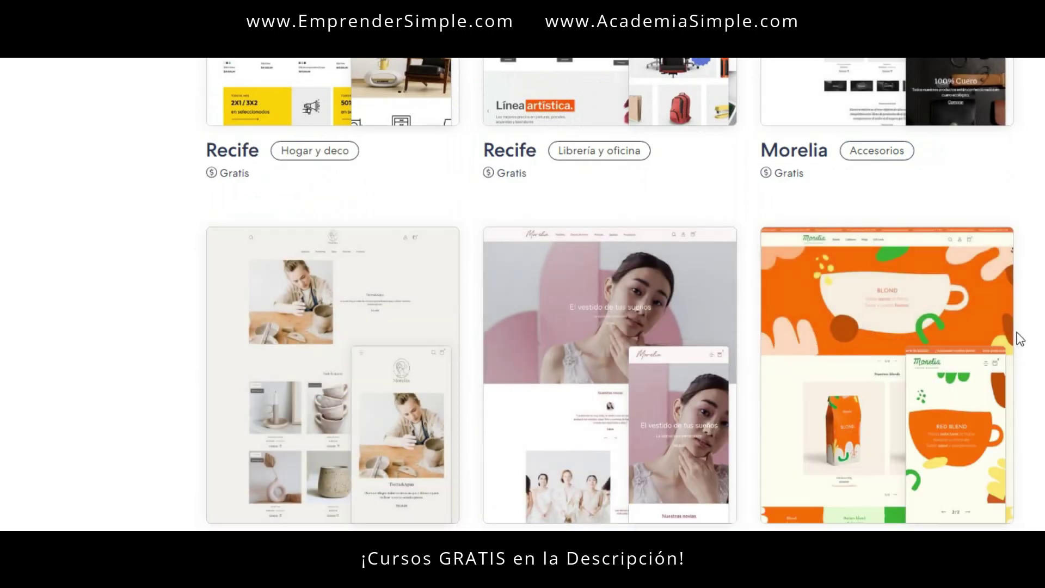
Step: Browse the Toluca and Uyuni designs and choose to try the Cali design for Arte
{"action": "scroll", "coordinate": [930, 288], "scroll_direction": "down", "scroll_amount": 6}
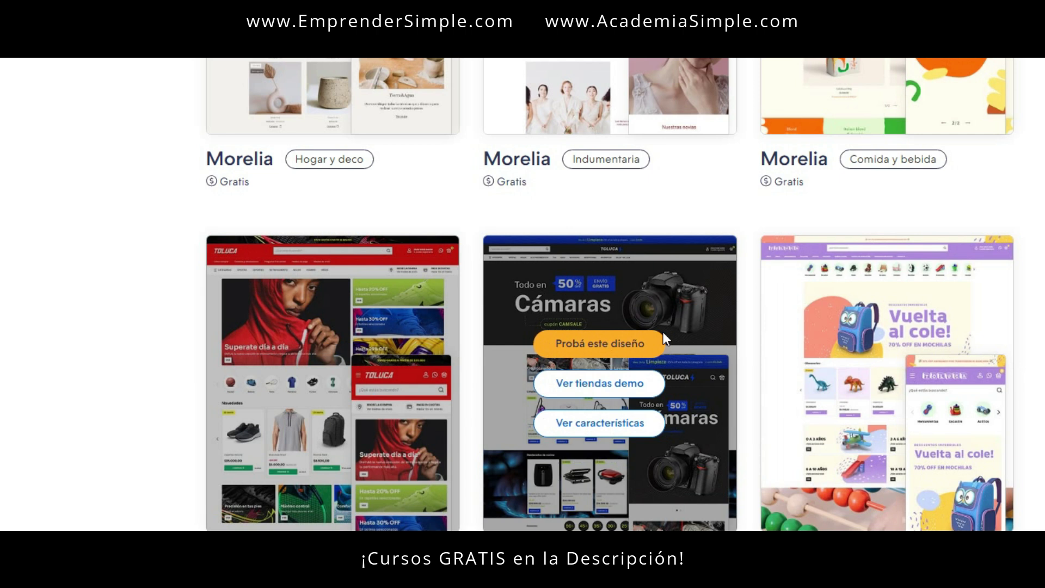
{"action": "scroll", "coordinate": [1031, 325], "scroll_direction": "down", "scroll_amount": 8}
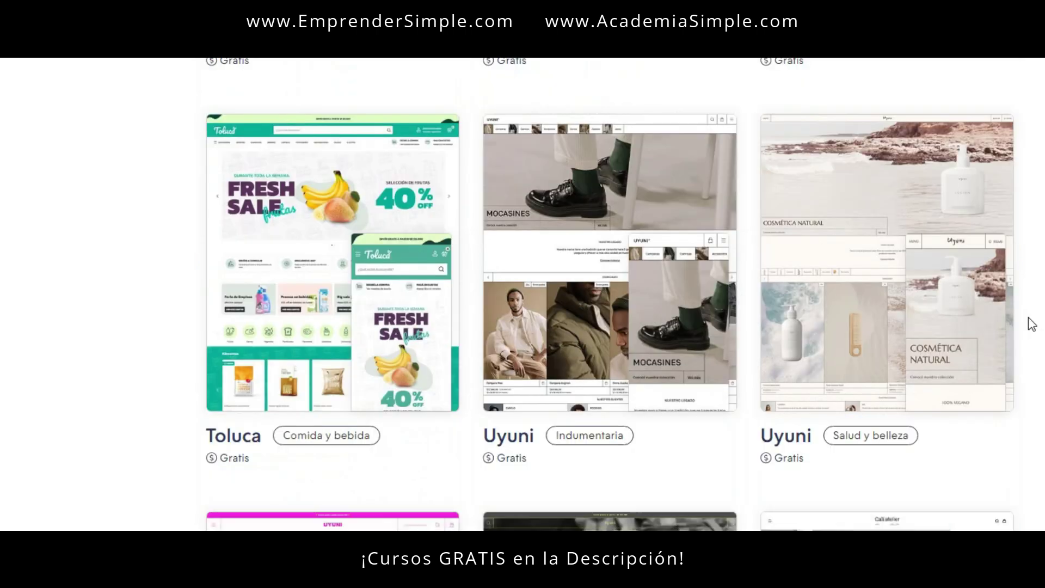
{"action": "scroll", "coordinate": [1032, 324], "scroll_direction": "down", "scroll_amount": 7}
{"action": "mouse_move", "coordinate": [985, 318]}
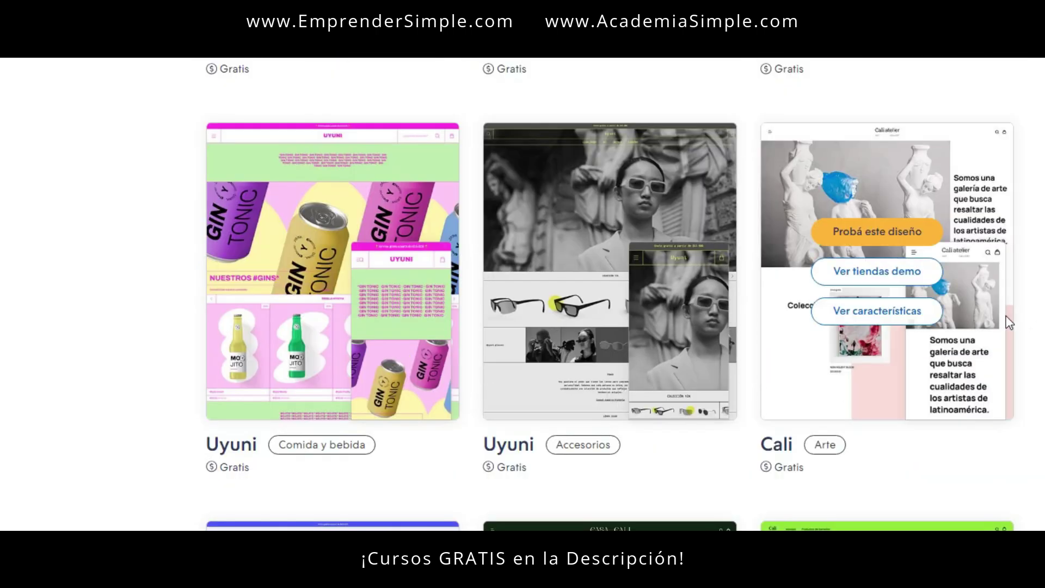
{"action": "left_click", "coordinate": [882, 242]}
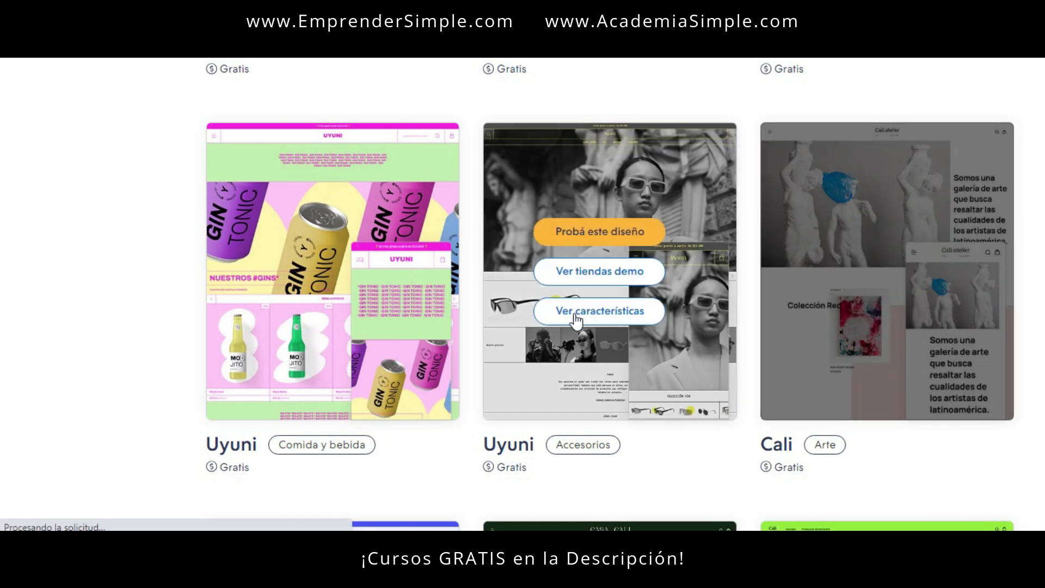
Step: Browse the remaining free designs in the gallery, including the Cali, Lima and Rio variants
{"action": "scroll", "coordinate": [1037, 375], "scroll_direction": "down", "scroll_amount": 7}
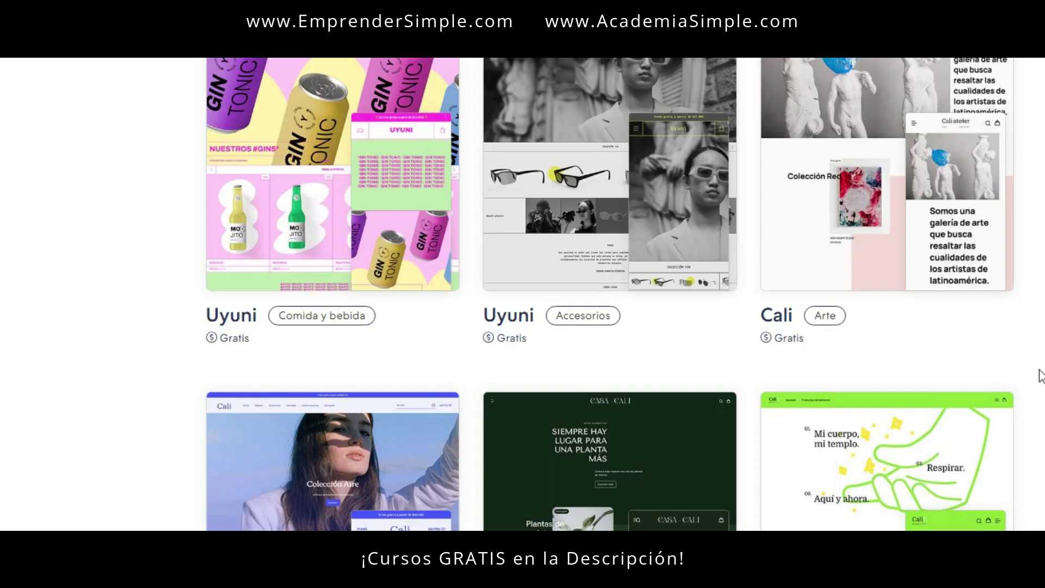
{"action": "scroll", "coordinate": [1035, 375], "scroll_direction": "down", "scroll_amount": 7}
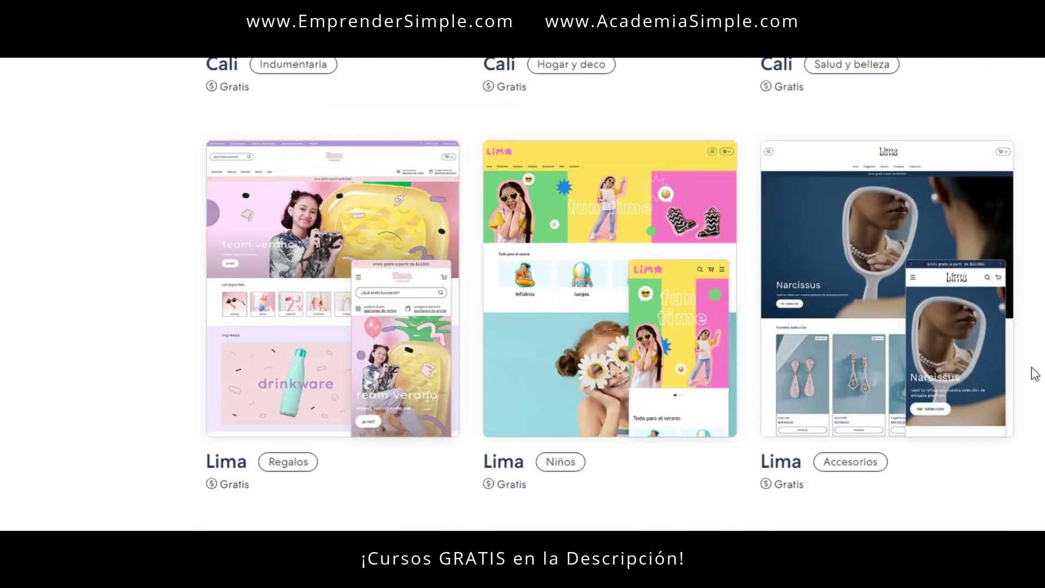
{"action": "scroll", "coordinate": [1035, 374], "scroll_direction": "down", "scroll_amount": 9}
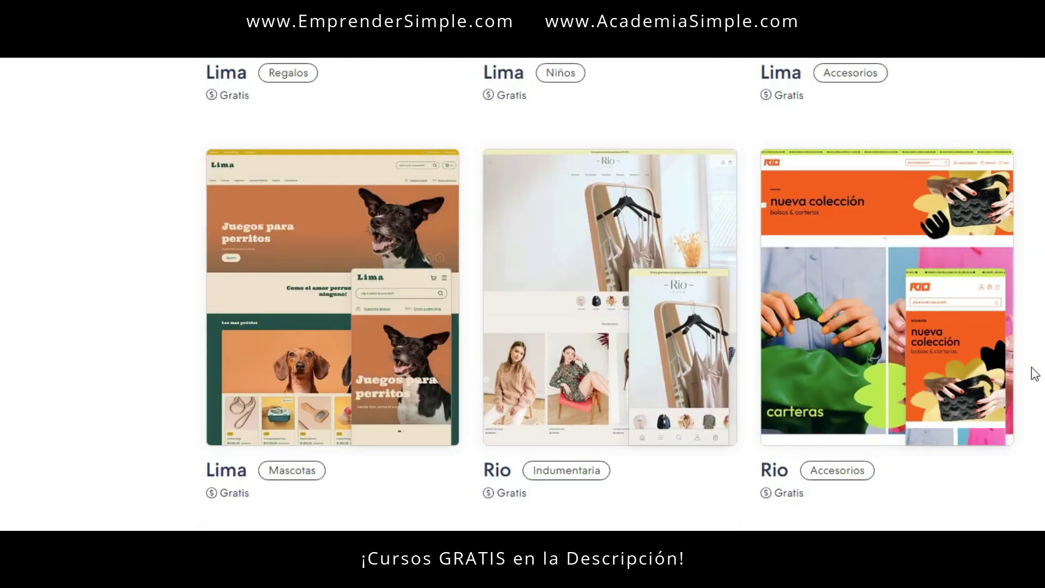
{"action": "scroll", "coordinate": [1036, 374], "scroll_direction": "down", "scroll_amount": 5}
{"action": "scroll", "coordinate": [1035, 375], "scroll_direction": "down", "scroll_amount": 7}
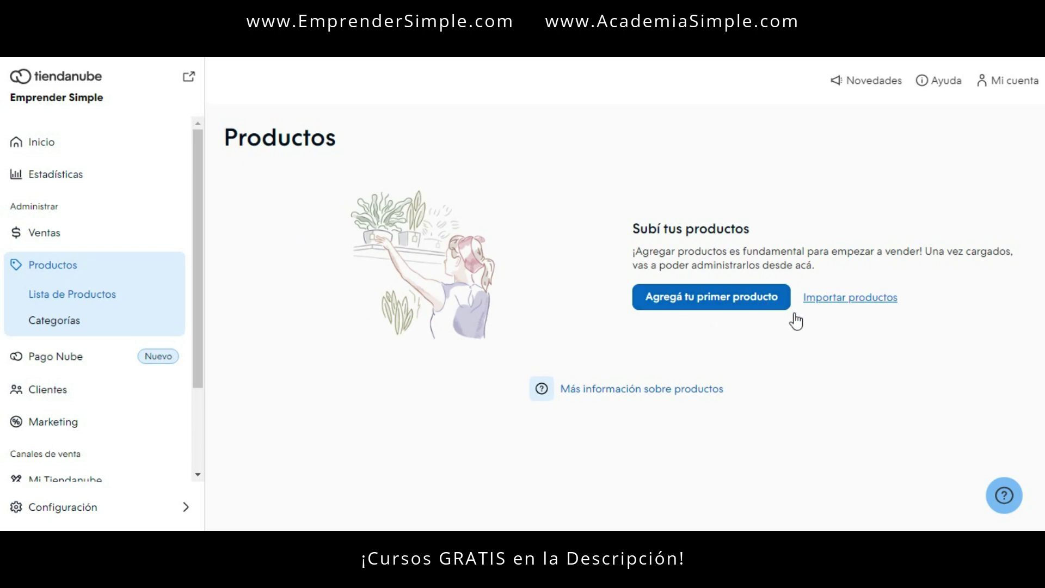
Step: Start adding the first product and examine the form's sections, from name, photos and prices to stock, dimensions, categories and additional options
{"action": "left_click", "coordinate": [714, 300]}
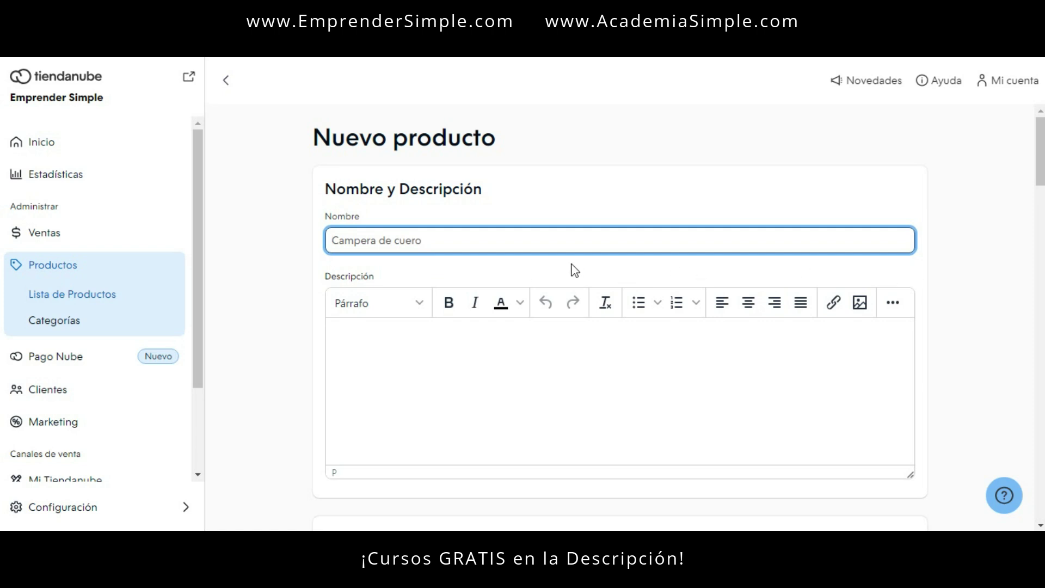
{"action": "scroll", "coordinate": [933, 385], "scroll_direction": "down", "scroll_amount": 5}
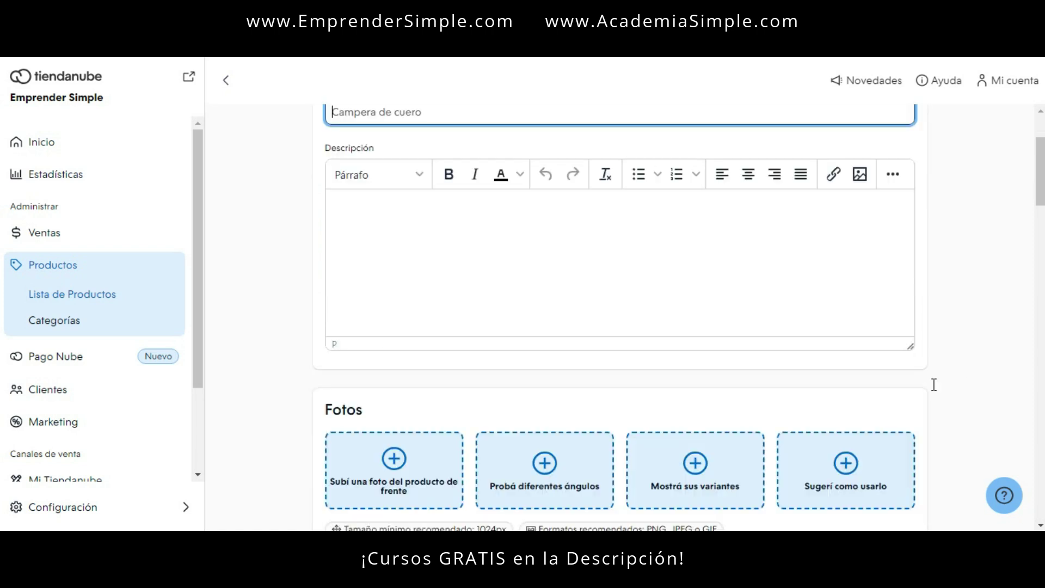
{"action": "scroll", "coordinate": [585, 411], "scroll_direction": "down", "scroll_amount": 2}
{"action": "scroll", "coordinate": [640, 414], "scroll_direction": "down", "scroll_amount": 2}
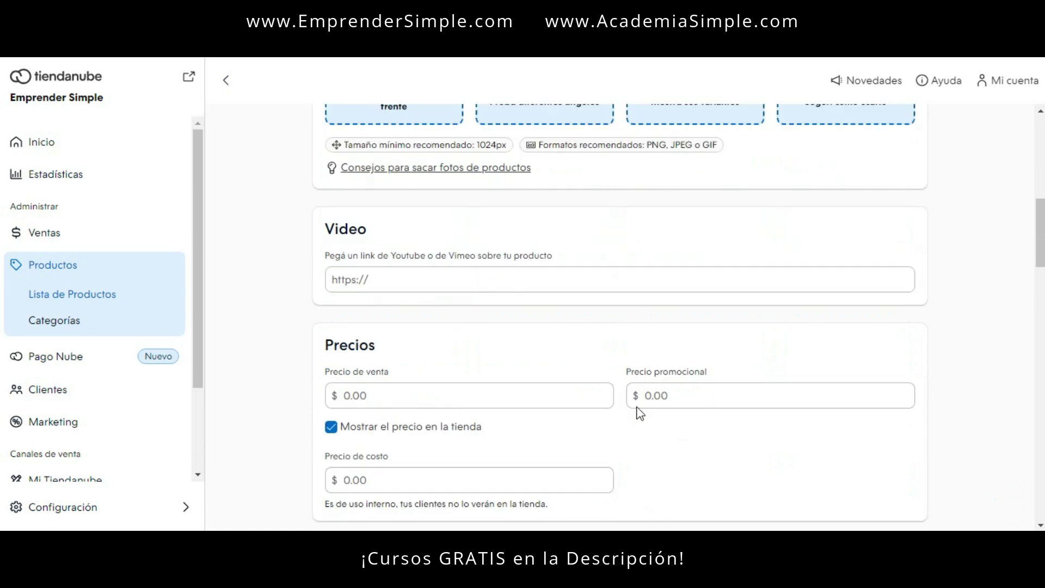
{"action": "scroll", "coordinate": [723, 420], "scroll_direction": "down", "scroll_amount": 8}
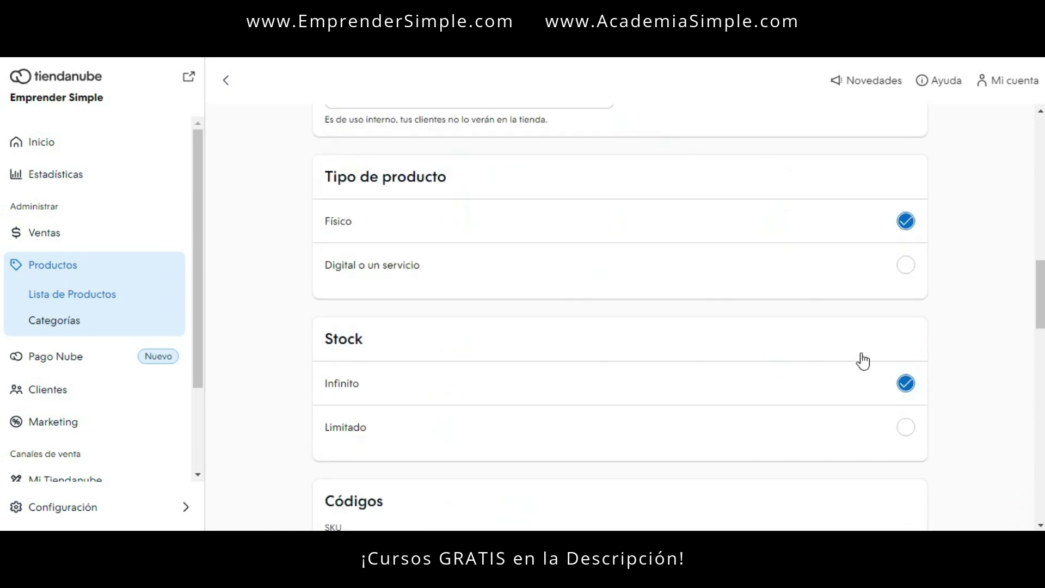
{"action": "scroll", "coordinate": [960, 347], "scroll_direction": "down", "scroll_amount": 7}
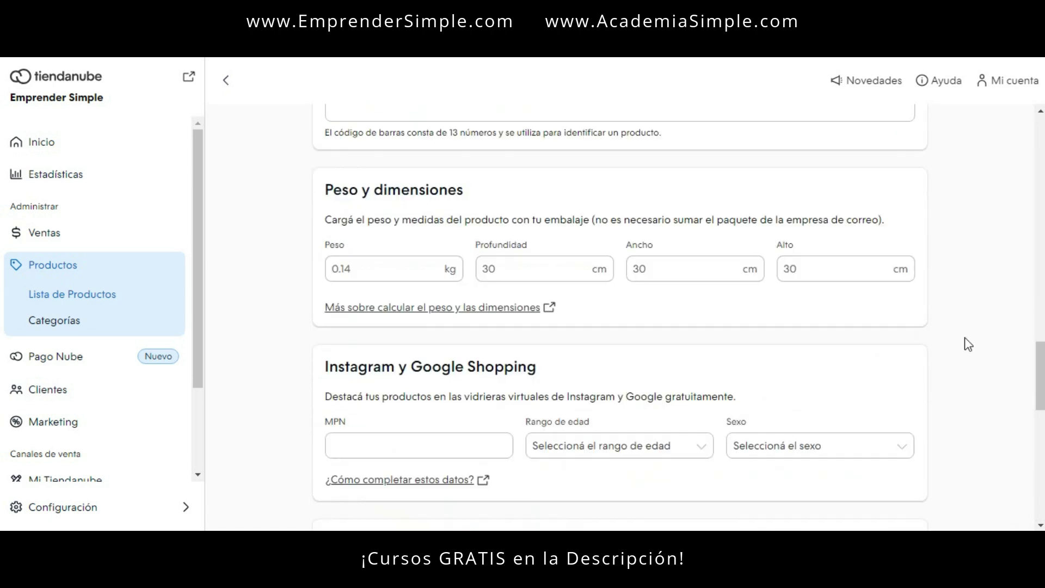
{"action": "scroll", "coordinate": [967, 348], "scroll_direction": "down", "scroll_amount": 13}
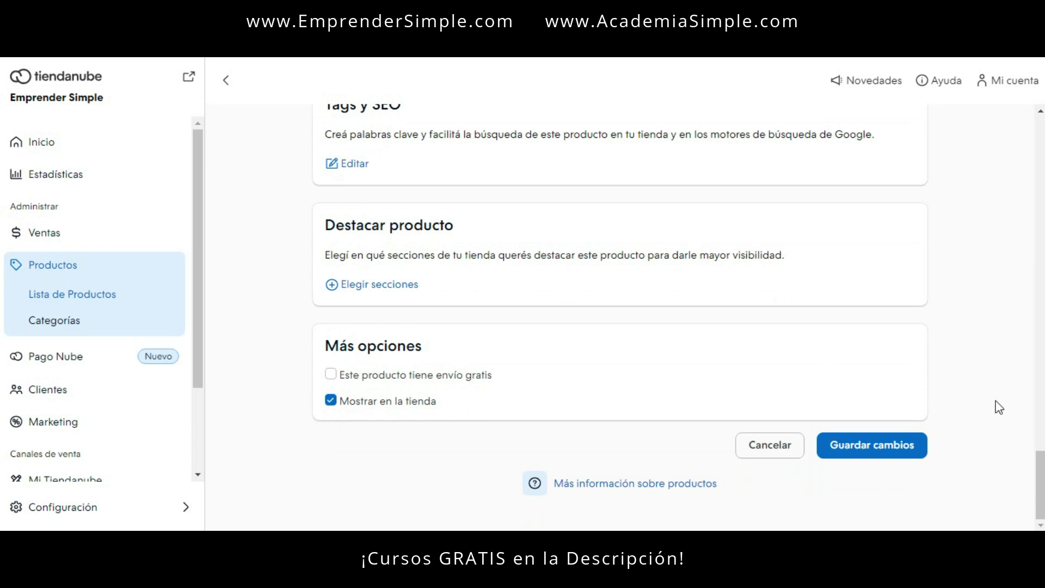
{"action": "scroll", "coordinate": [992, 410], "scroll_direction": "up", "scroll_amount": 5}
{"action": "scroll", "coordinate": [992, 410], "scroll_direction": "up", "scroll_amount": 10}
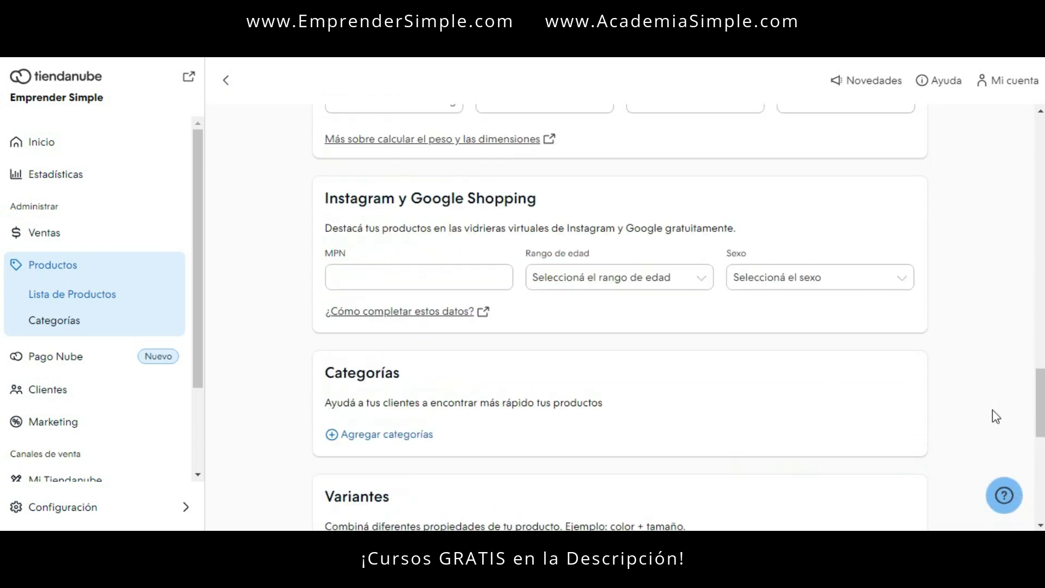
{"action": "scroll", "coordinate": [992, 409], "scroll_direction": "up", "scroll_amount": 7}
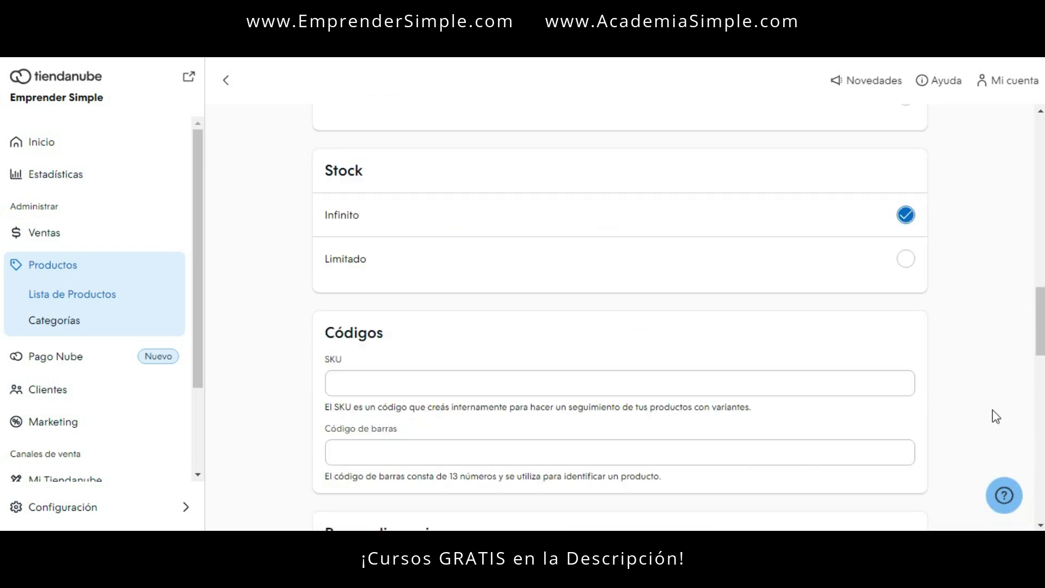
{"action": "scroll", "coordinate": [992, 410], "scroll_direction": "up", "scroll_amount": 12}
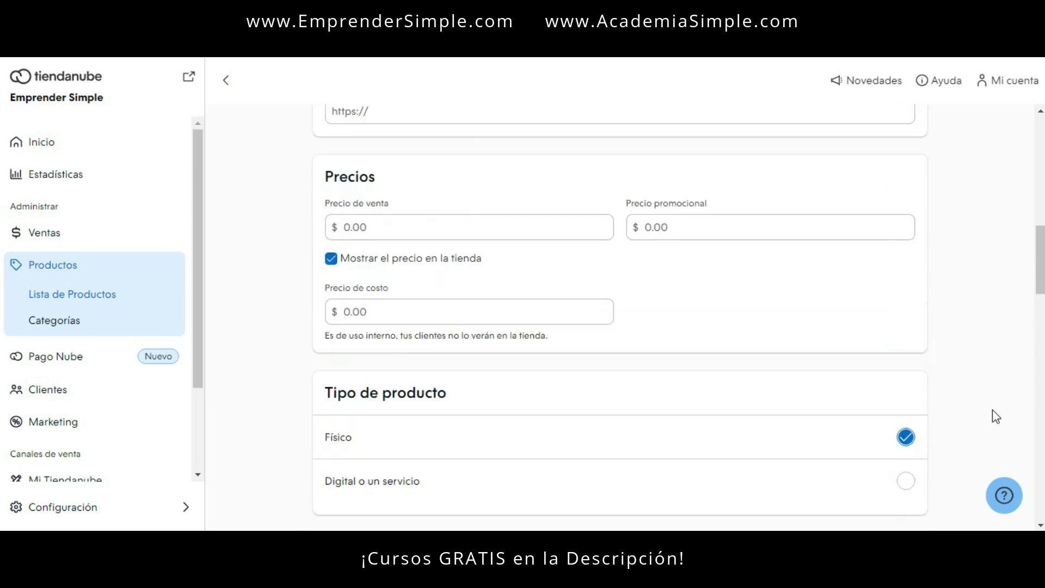
{"action": "scroll", "coordinate": [992, 409], "scroll_direction": "up", "scroll_amount": 6}
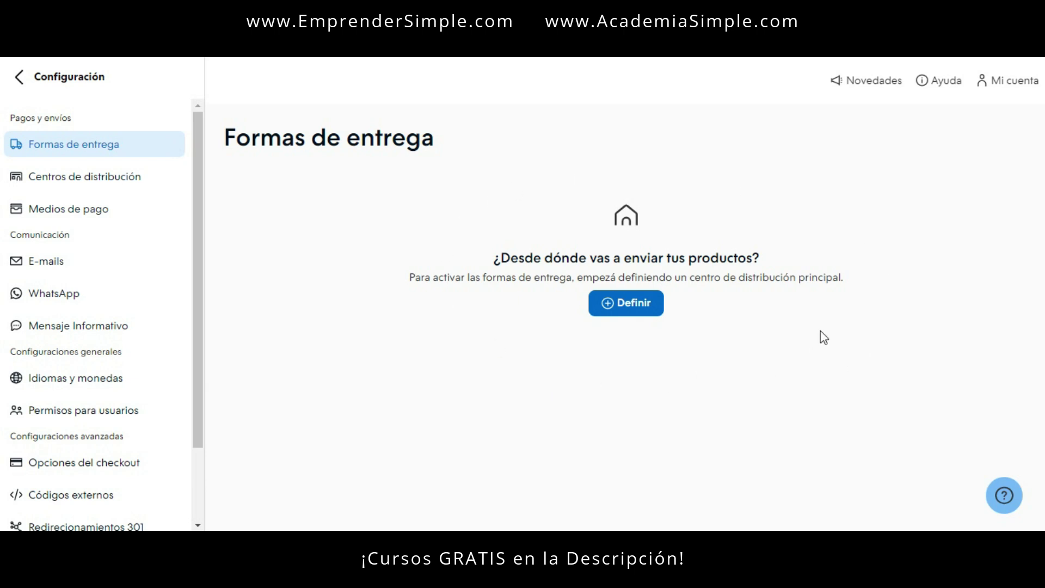
Step: Start defining the main distribution center and examine the form's location name and address fields, from country to postal code
{"action": "left_click", "coordinate": [626, 305]}
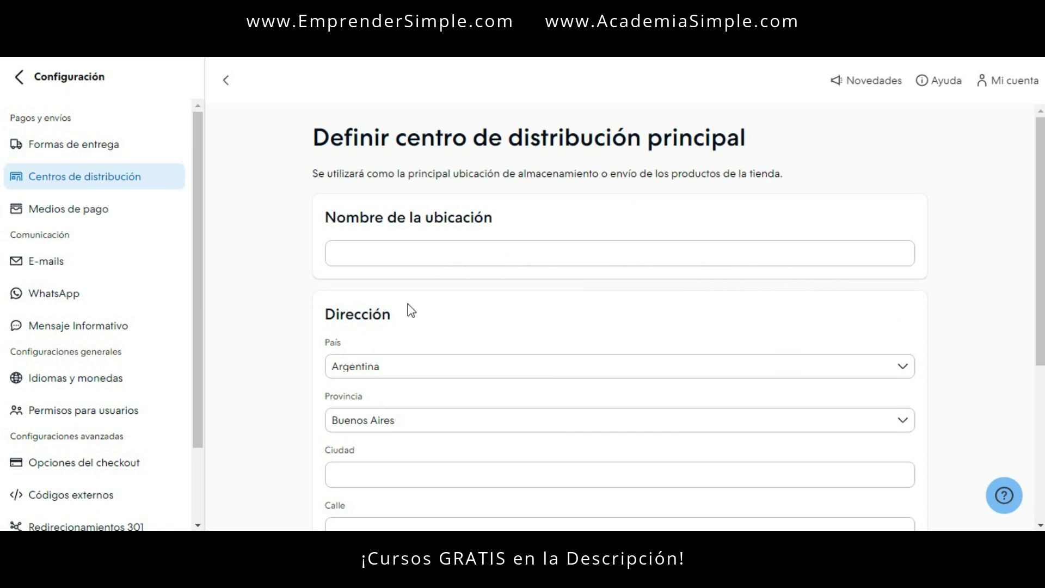
{"action": "scroll", "coordinate": [950, 282], "scroll_direction": "down", "scroll_amount": 2}
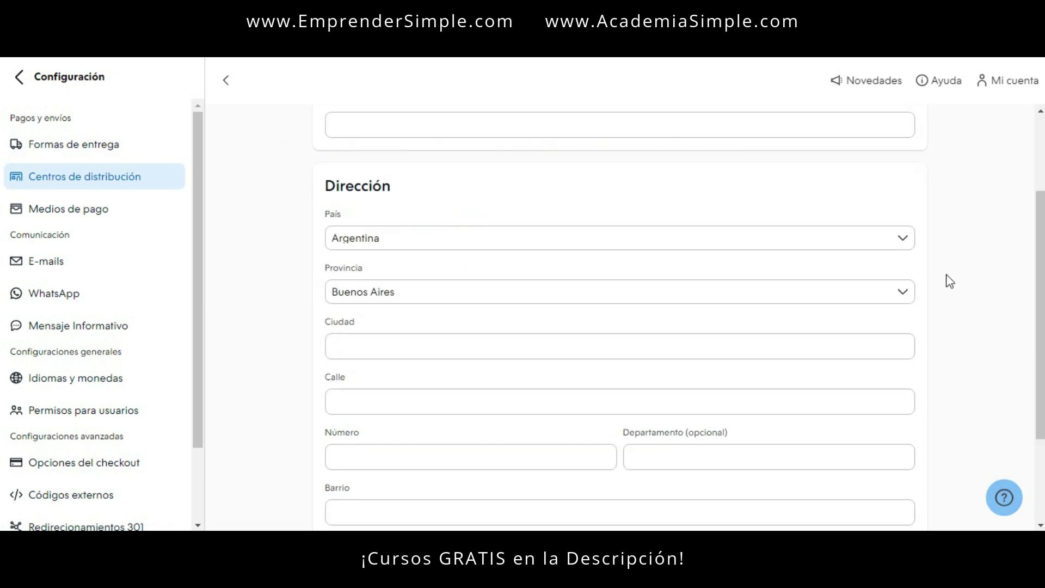
{"action": "left_click_drag", "start_coordinate": [1037, 287], "coordinate": [1037, 316]}
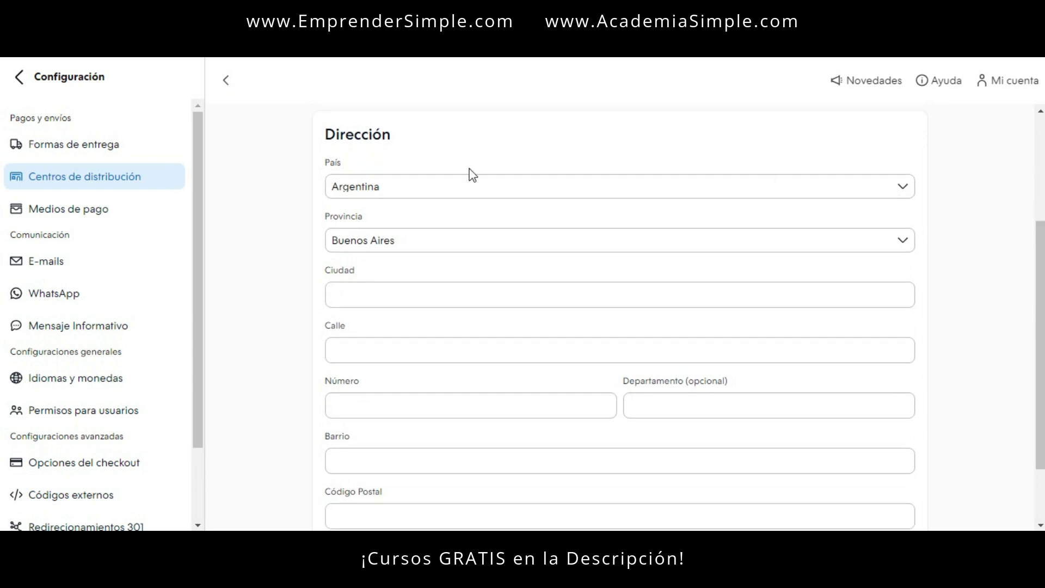
{"action": "scroll", "coordinate": [952, 385], "scroll_direction": "down", "scroll_amount": 2}
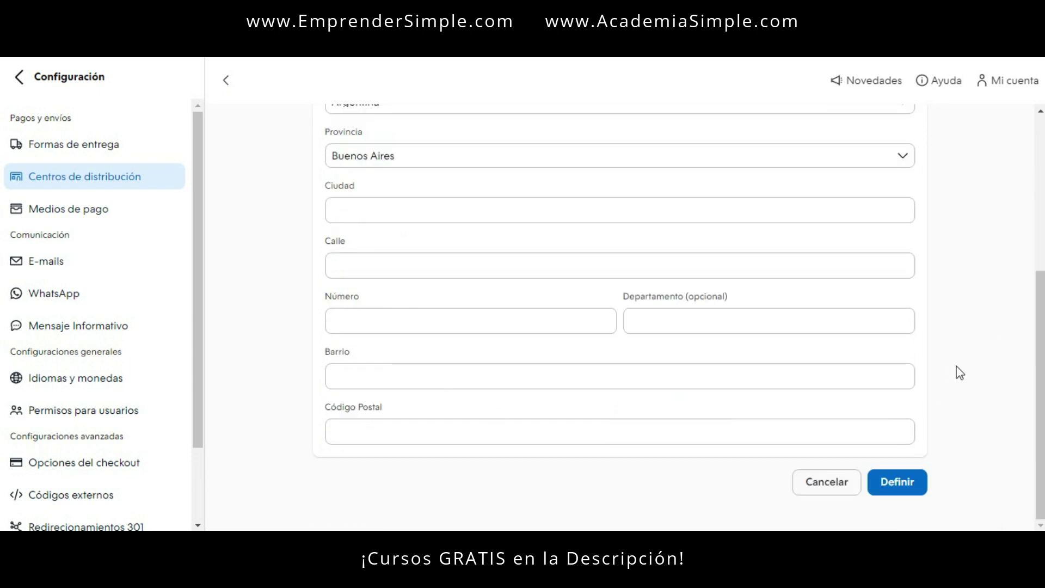
{"action": "scroll", "coordinate": [960, 373], "scroll_direction": "up", "scroll_amount": 2}
{"action": "left_click_drag", "start_coordinate": [1040, 273], "coordinate": [1040, 325]}
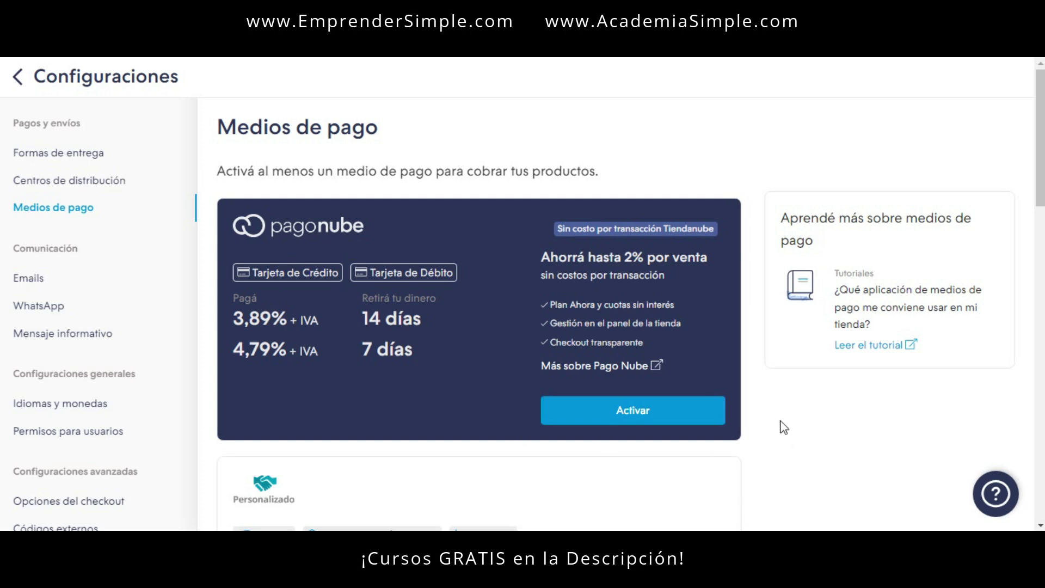
Step: Examine the available payment methods, from Pago Nube and the custom option to Mercado Pago, GOcuotas, Getnet and PayPal
{"action": "scroll", "coordinate": [784, 428], "scroll_direction": "down", "scroll_amount": 7}
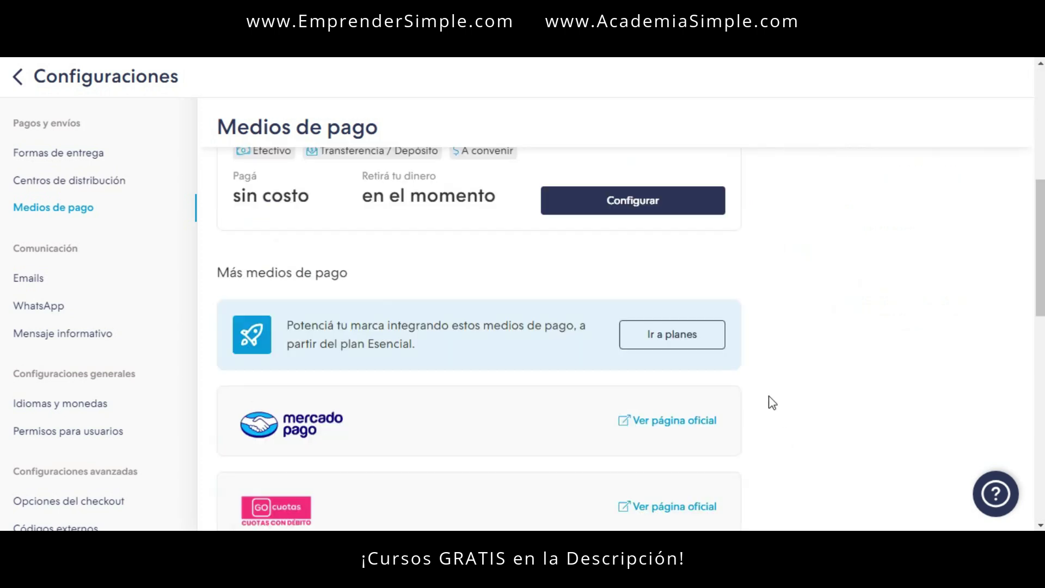
{"action": "scroll", "coordinate": [773, 403], "scroll_direction": "down", "scroll_amount": 2}
{"action": "scroll", "coordinate": [772, 403], "scroll_direction": "down", "scroll_amount": 9}
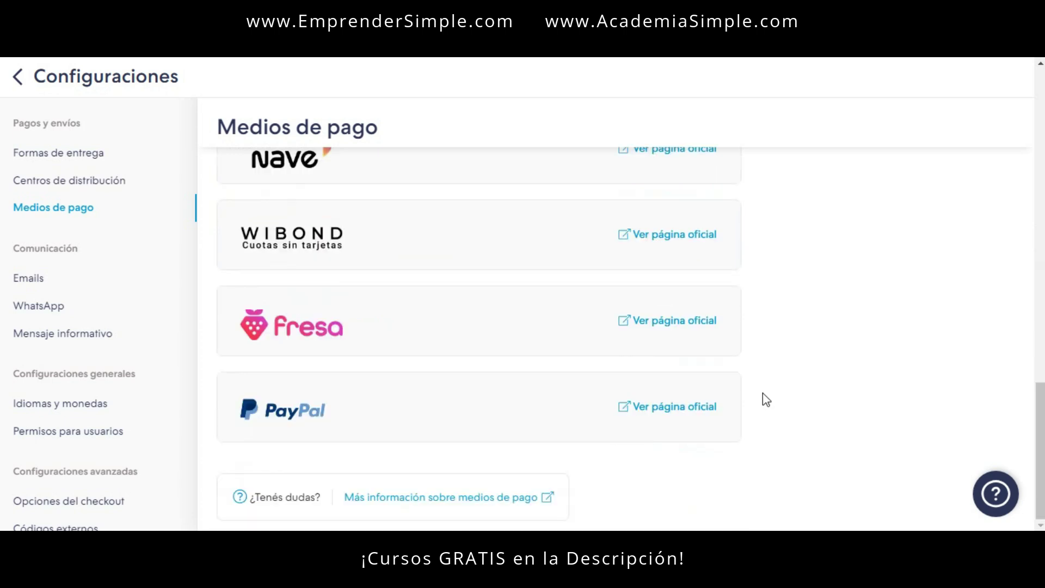
{"action": "scroll", "coordinate": [744, 404], "scroll_direction": "up", "scroll_amount": 4}
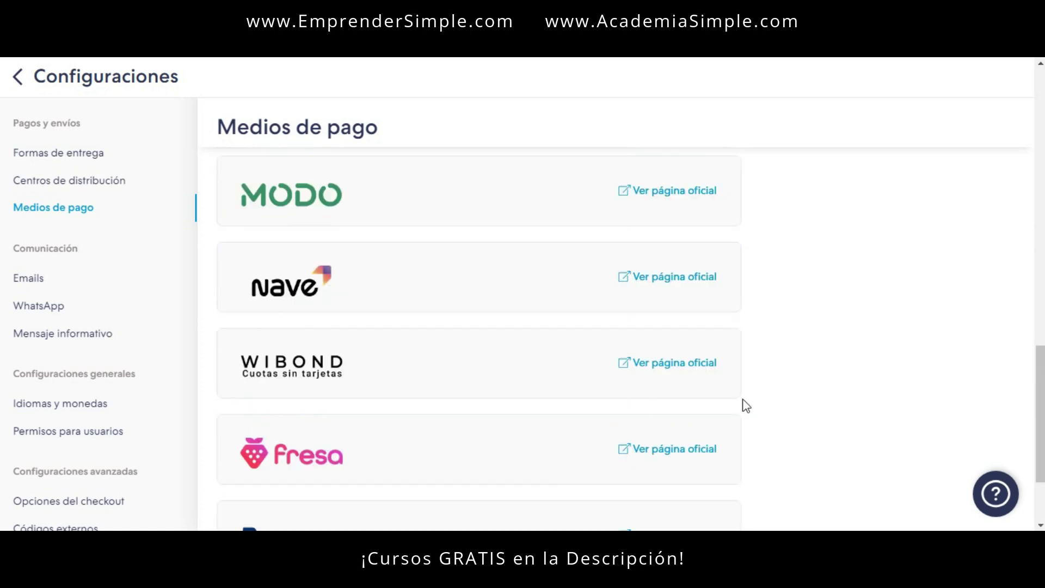
{"action": "scroll", "coordinate": [745, 405], "scroll_direction": "up", "scroll_amount": 10}
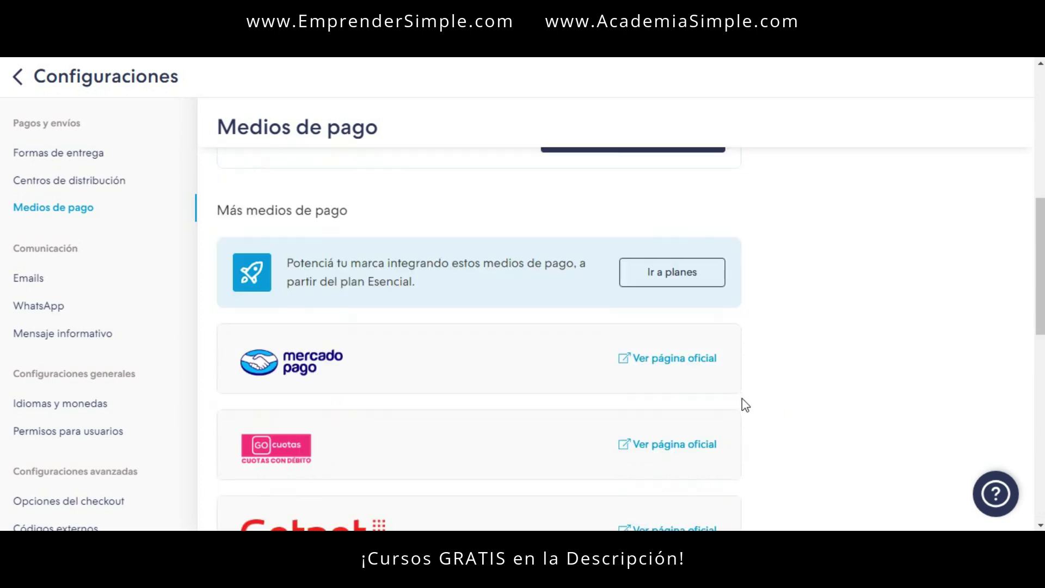
{"action": "scroll", "coordinate": [745, 405], "scroll_direction": "up", "scroll_amount": 4}
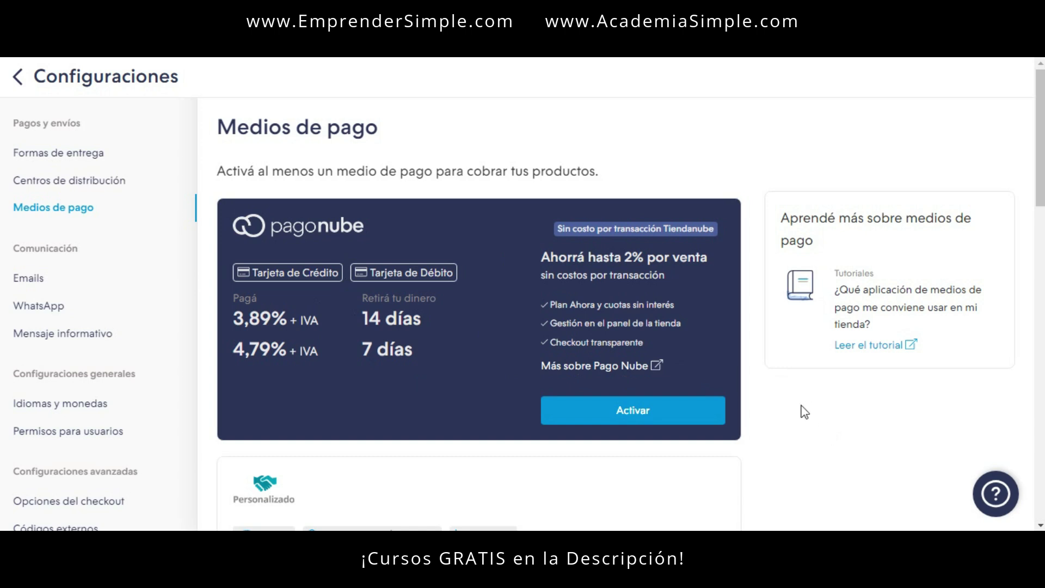
{"action": "scroll", "coordinate": [415, 348], "scroll_direction": "down", "scroll_amount": 14}
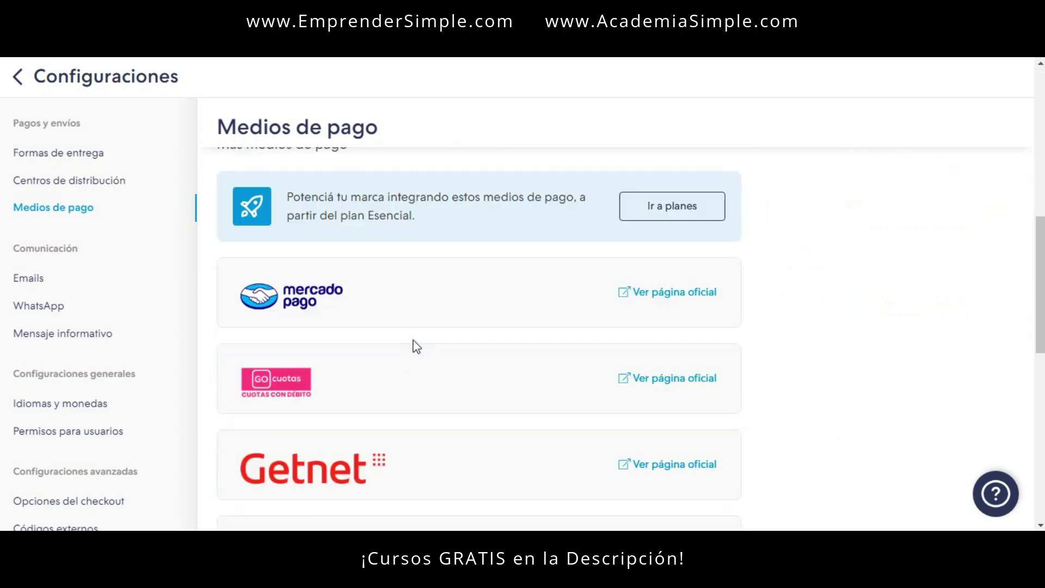
{"action": "scroll", "coordinate": [416, 349], "scroll_direction": "up", "scroll_amount": 14}
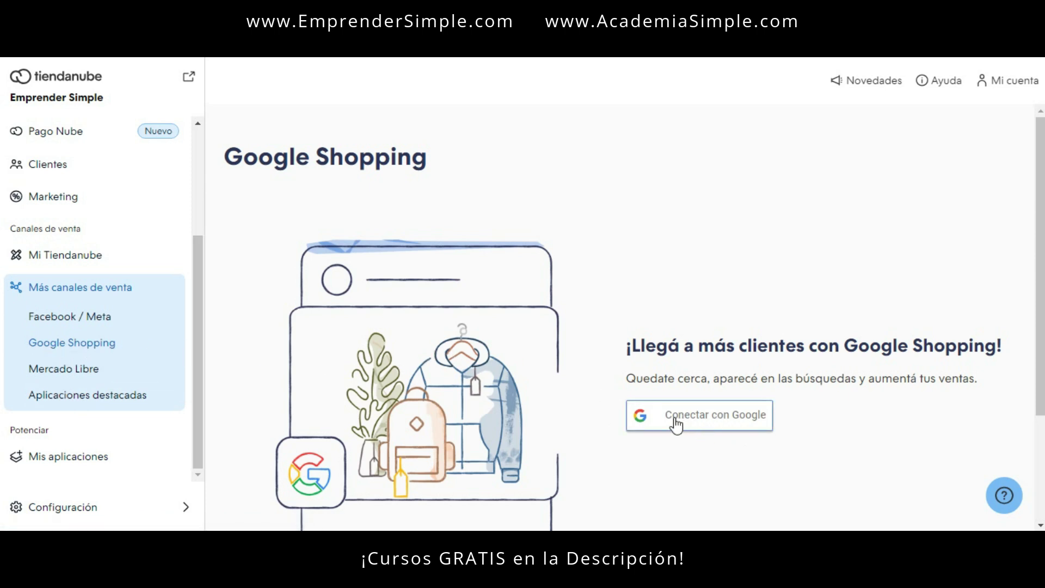
Step: Look over the Google Shopping sales channel page and examine the store's linked domain and the domain tutorials
{"action": "scroll", "coordinate": [988, 416], "scroll_direction": "down", "scroll_amount": 2}
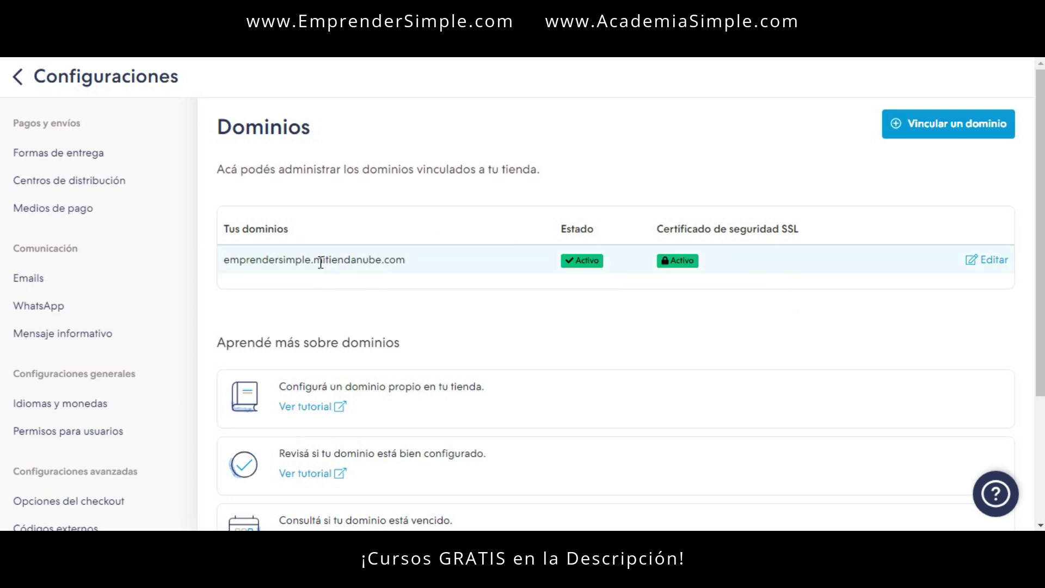
{"action": "left_click_drag", "start_coordinate": [318, 261], "coordinate": [407, 268]}
{"action": "left_click", "coordinate": [391, 284]}
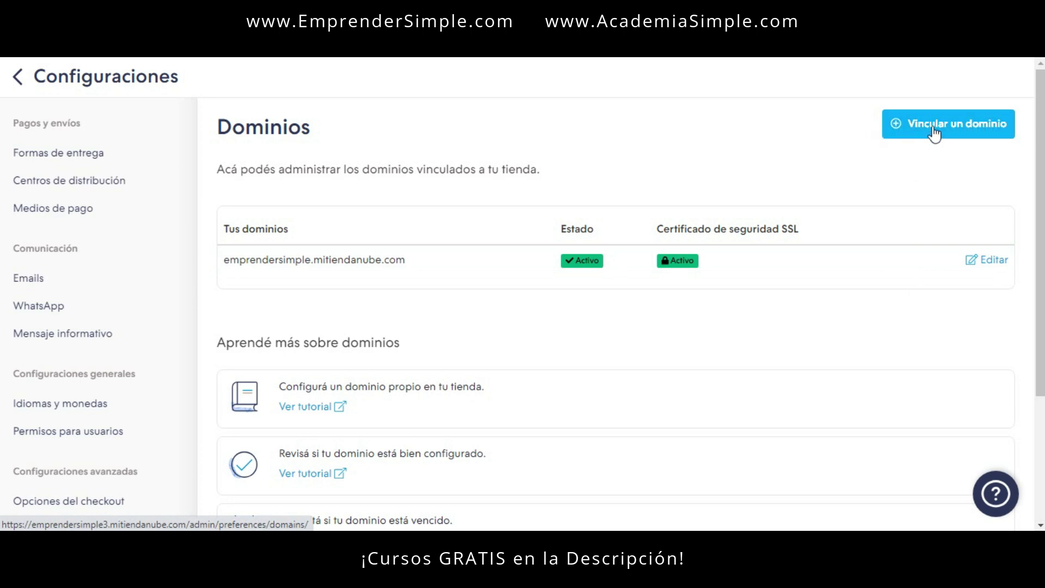
{"action": "scroll", "coordinate": [1022, 173], "scroll_direction": "down", "scroll_amount": 2}
{"action": "scroll", "coordinate": [1023, 173], "scroll_direction": "up", "scroll_amount": 2}
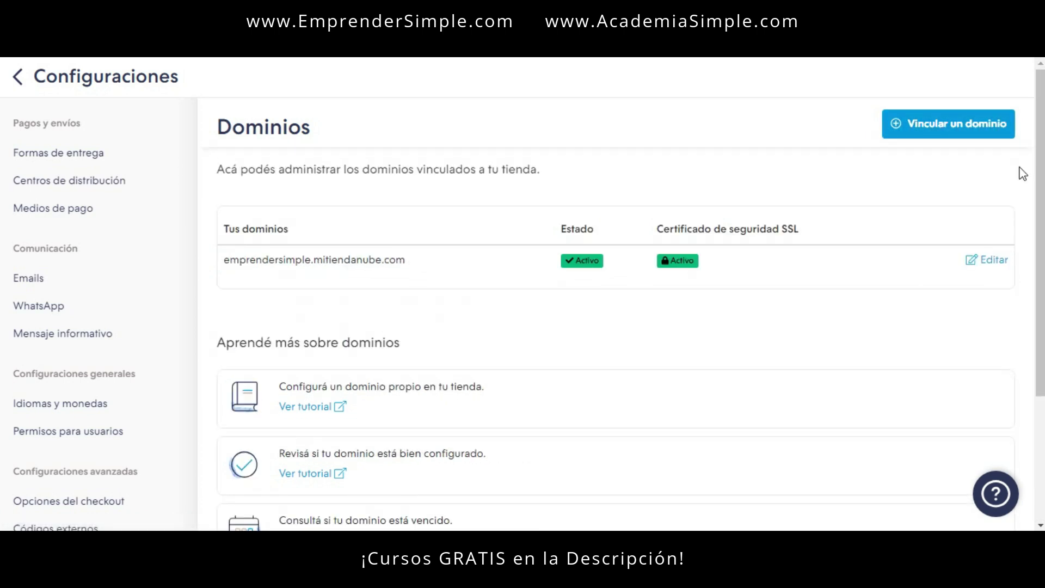
{"action": "scroll", "coordinate": [1022, 173], "scroll_direction": "down", "scroll_amount": 3}
{"action": "scroll", "coordinate": [1023, 173], "scroll_direction": "up", "scroll_amount": 3}
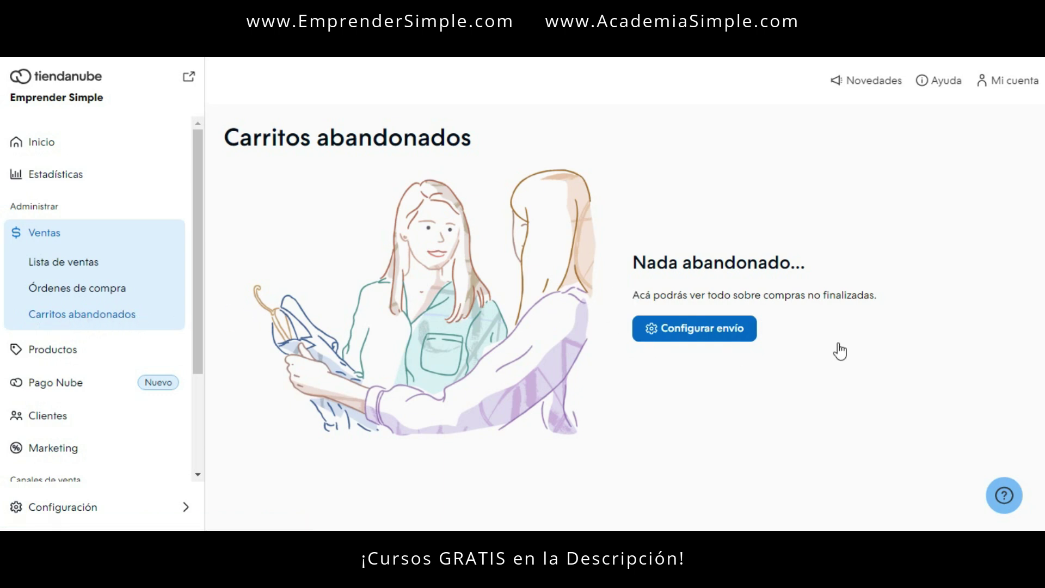
Step: Examine the automatic and manual e-mail sending options for abandoned carts, closing the configuration without saving
{"action": "left_click", "coordinate": [732, 333]}
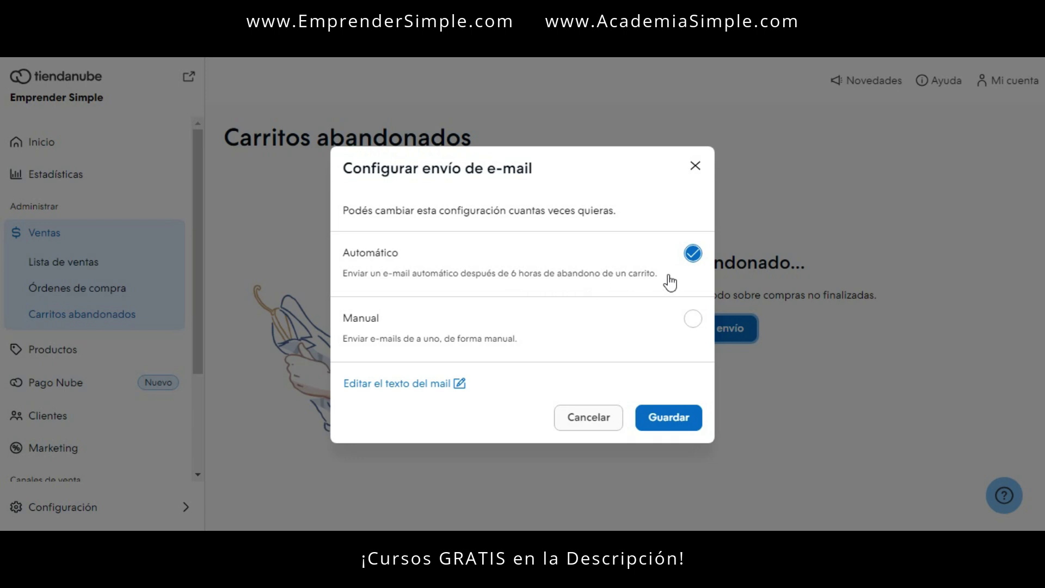
{"action": "left_click", "coordinate": [597, 434]}
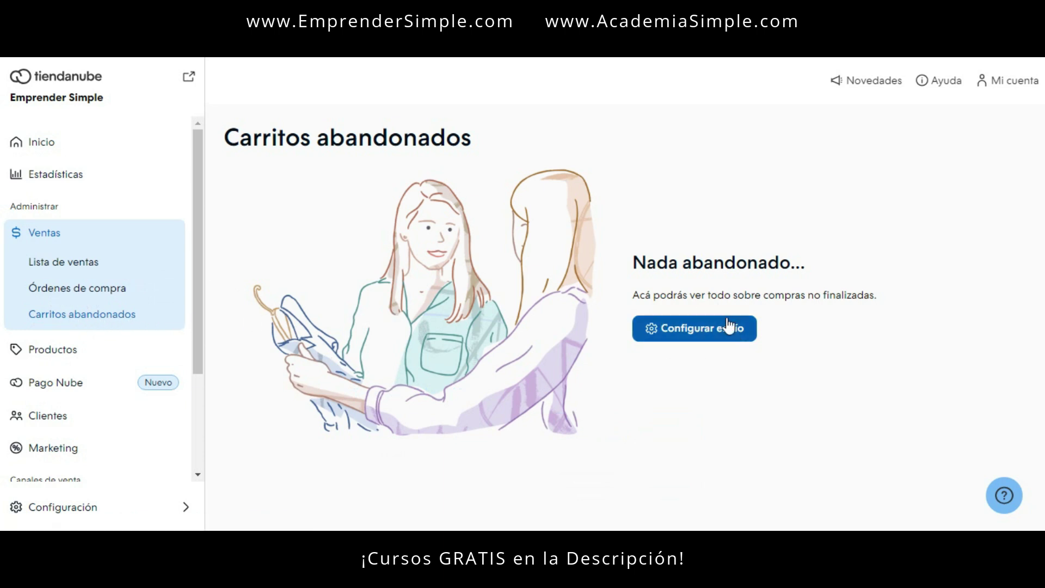
{"action": "left_click", "coordinate": [713, 337]}
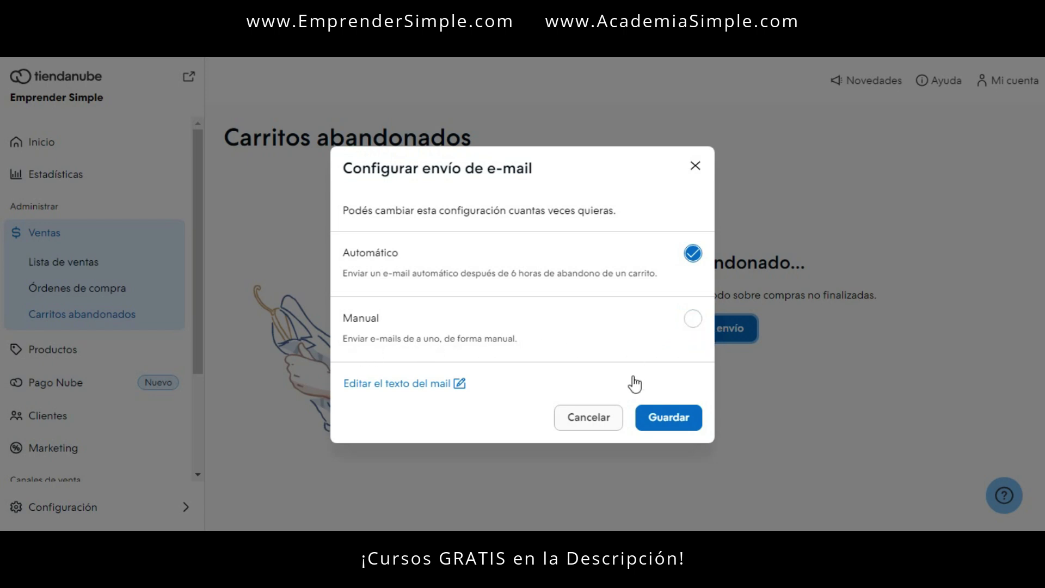
{"action": "left_click", "coordinate": [600, 423]}
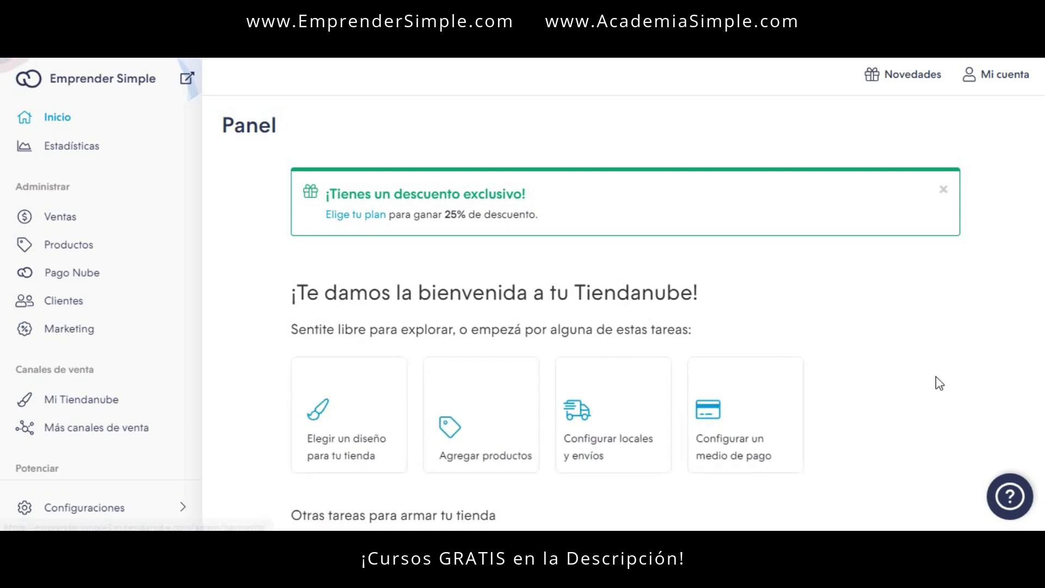
Step: Review the home panel's initial setup tasks, the additional store-building tasks and the Nube Tips
{"action": "scroll", "coordinate": [936, 377], "scroll_direction": "down", "scroll_amount": 2}
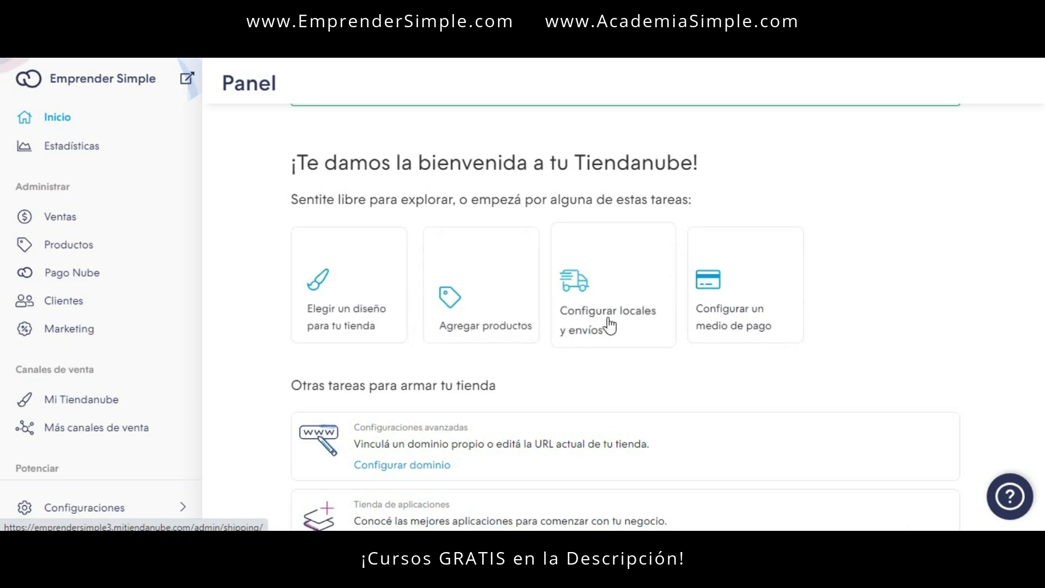
{"action": "scroll", "coordinate": [961, 329], "scroll_direction": "down", "scroll_amount": 5}
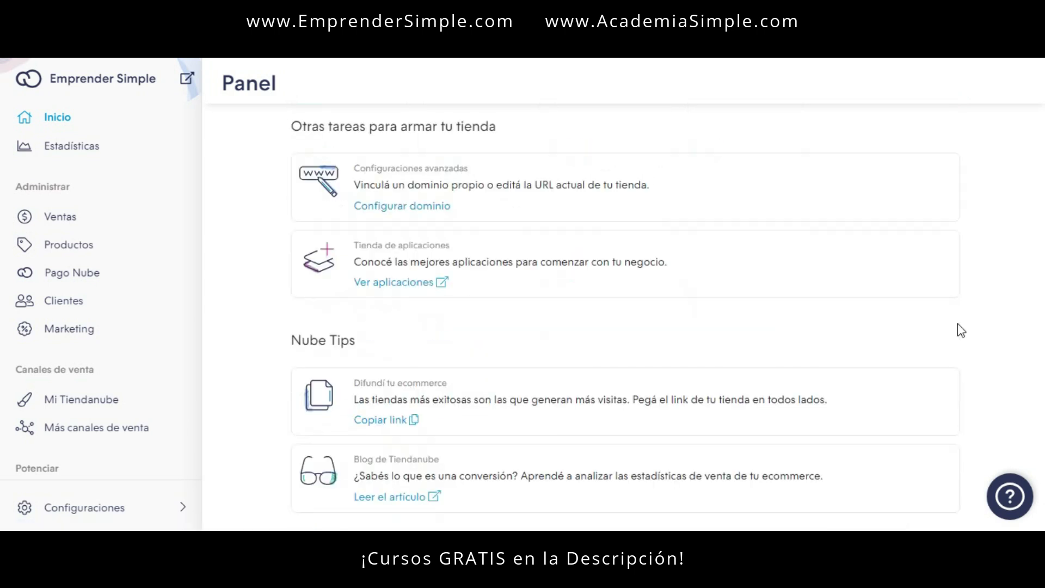
{"action": "scroll", "coordinate": [961, 329], "scroll_direction": "down", "scroll_amount": 3}
{"action": "scroll", "coordinate": [961, 331], "scroll_direction": "up", "scroll_amount": 8}
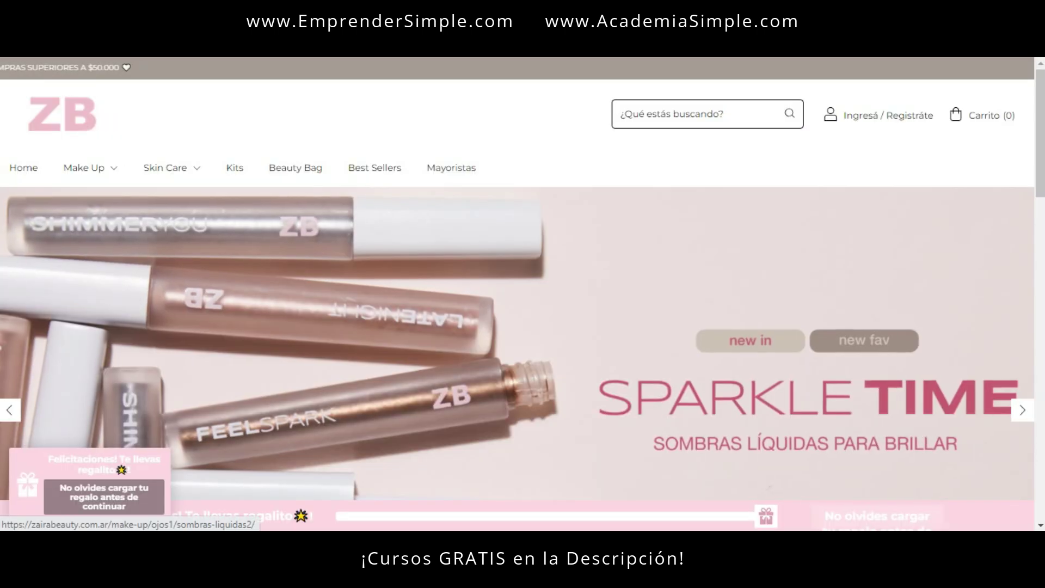
Step: Browse the home pages of the ZB cosmetics and Playmobil online stores as examples
{"action": "scroll", "coordinate": [868, 324], "scroll_direction": "down", "scroll_amount": 10}
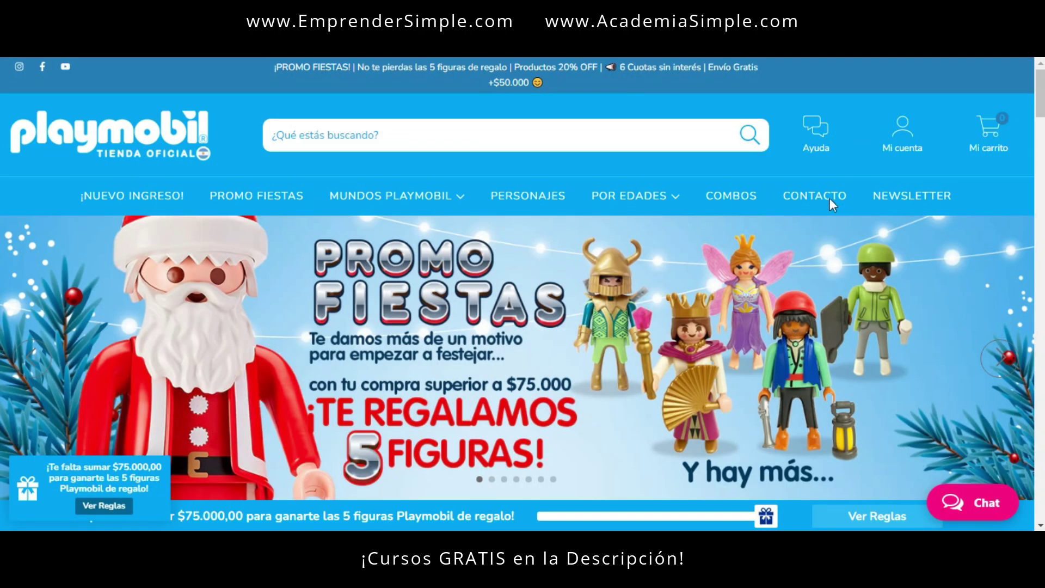
{"action": "scroll", "coordinate": [893, 341], "scroll_direction": "down", "scroll_amount": 15}
{"action": "scroll", "coordinate": [903, 338], "scroll_direction": "down", "scroll_amount": 15}
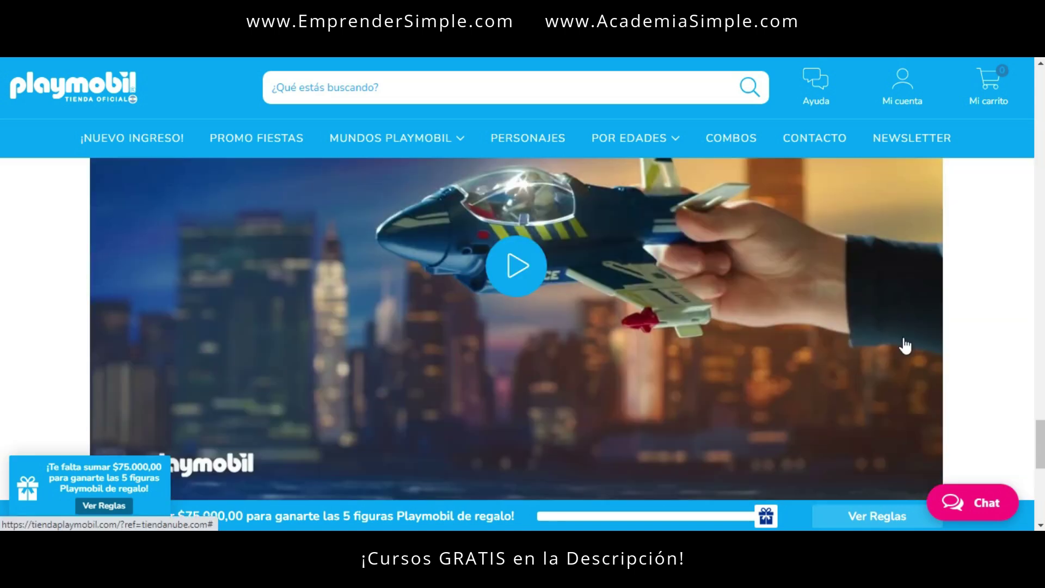
{"action": "scroll", "coordinate": [906, 346], "scroll_direction": "down", "scroll_amount": 10}
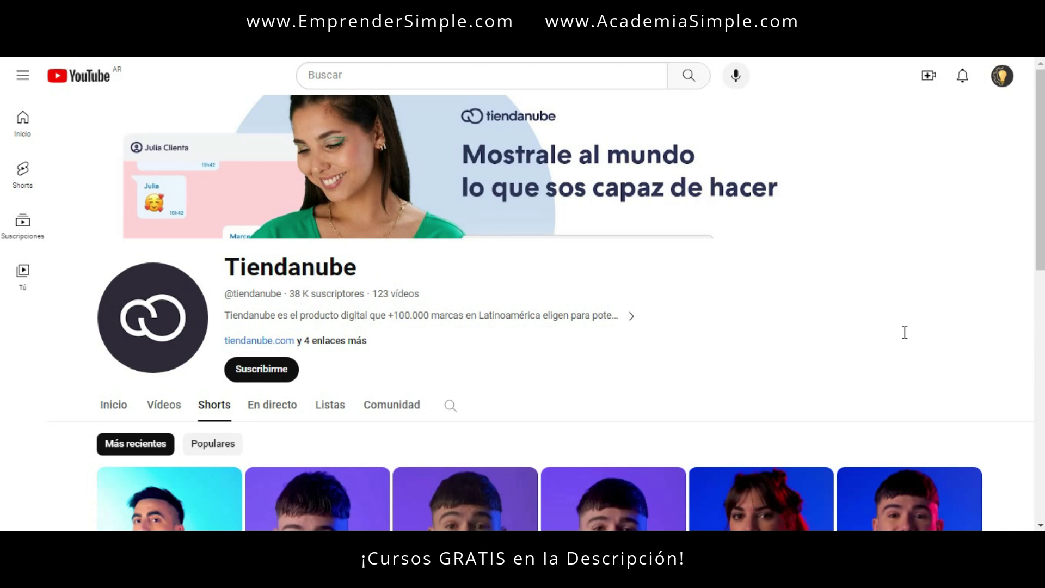
Step: Browse the most recent Shorts on Tiendanube's YouTube channel
{"action": "scroll", "coordinate": [942, 345], "scroll_direction": "down", "scroll_amount": 5}
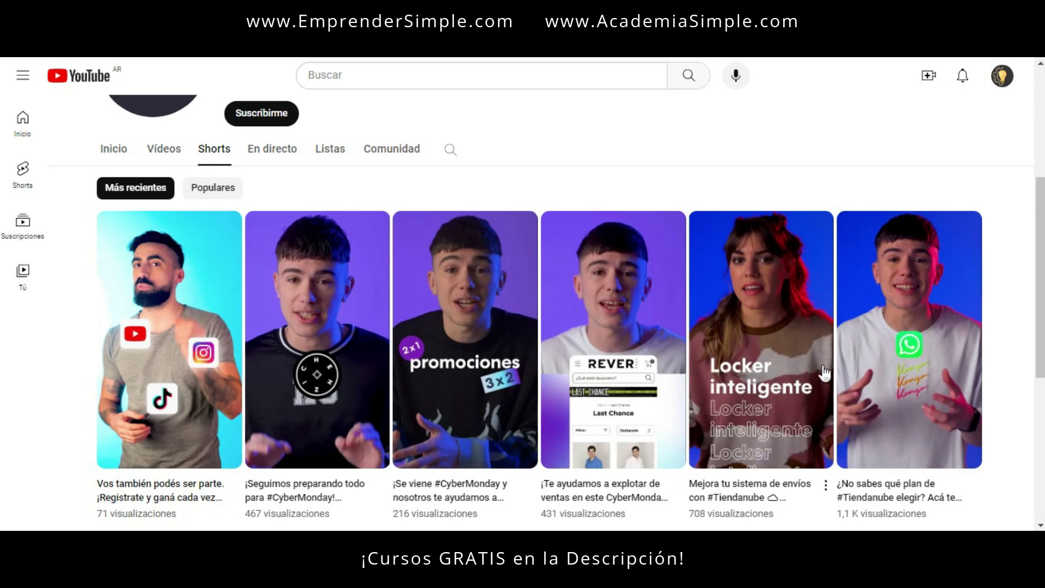
{"action": "scroll", "coordinate": [997, 374], "scroll_direction": "down", "scroll_amount": 2}
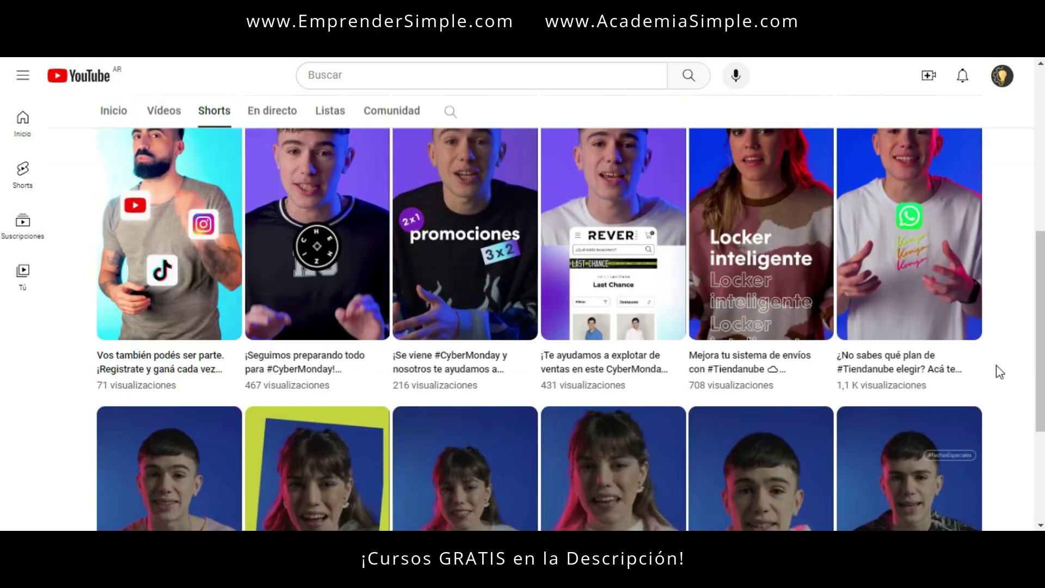
{"action": "scroll", "coordinate": [998, 370], "scroll_direction": "down", "scroll_amount": 3}
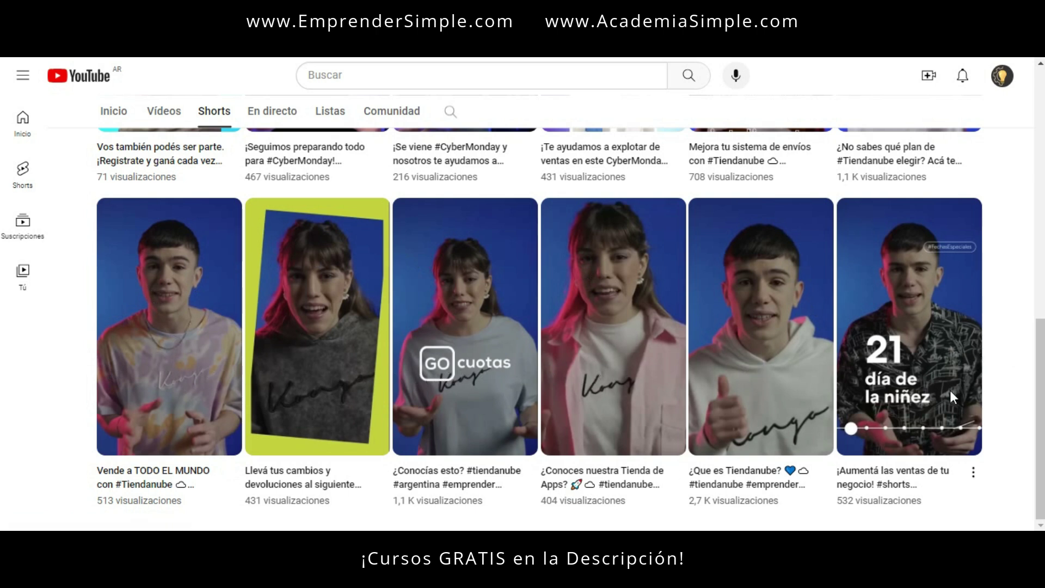
{"action": "scroll", "coordinate": [988, 385], "scroll_direction": "up", "scroll_amount": 6}
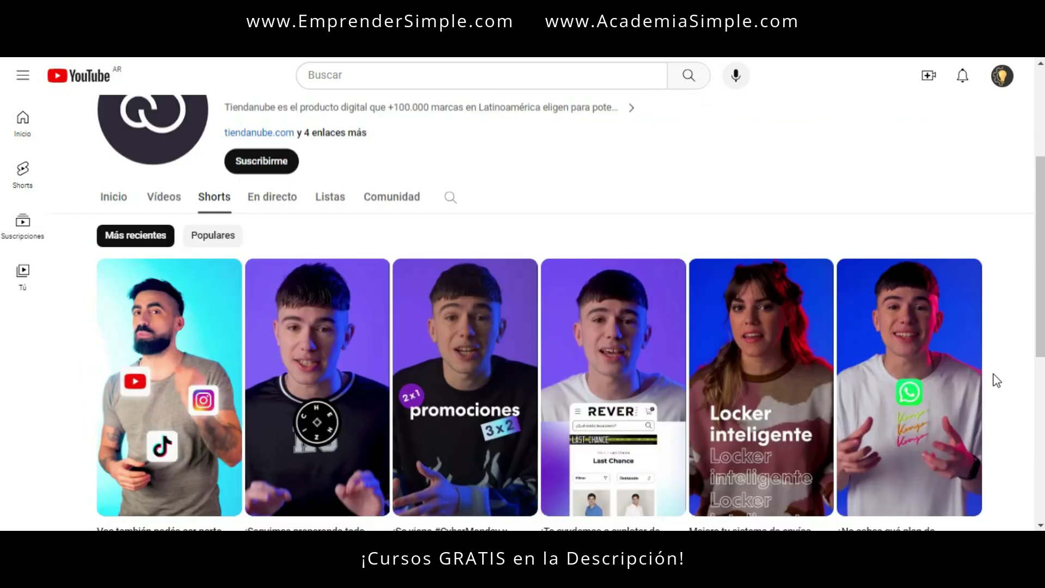
{"action": "scroll", "coordinate": [191, 353], "scroll_direction": "down", "scroll_amount": 2}
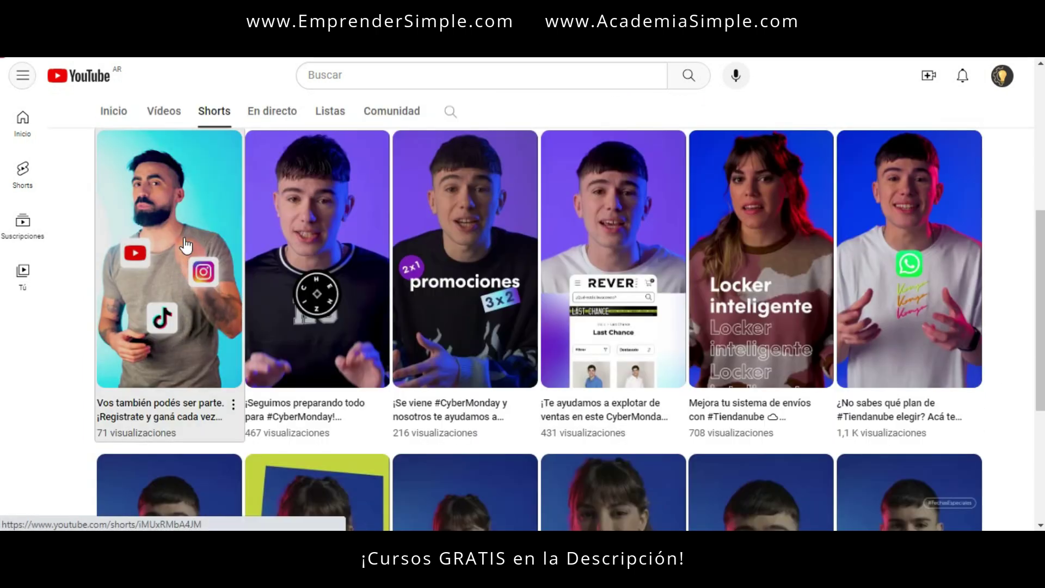